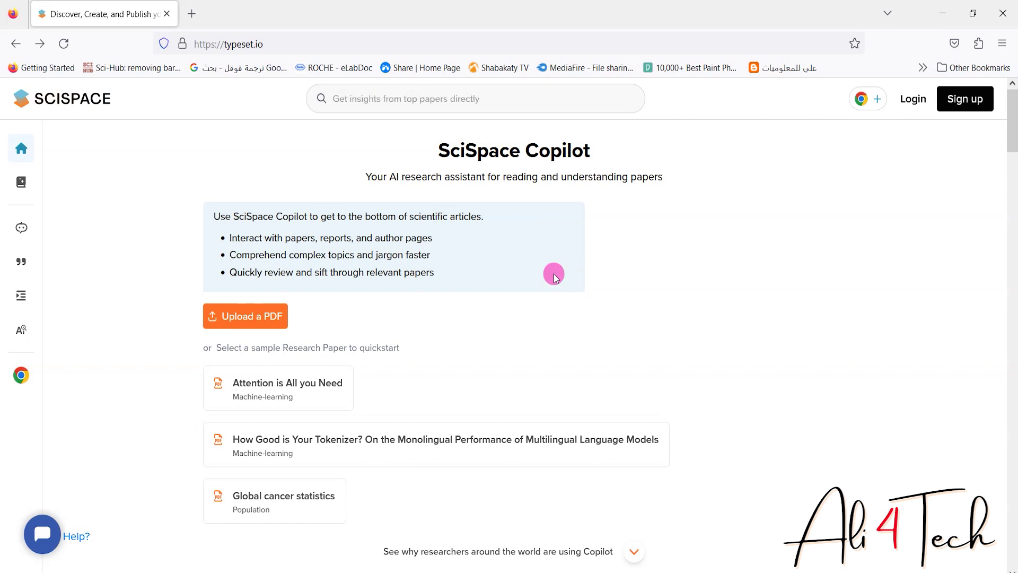
- Search for "female infertity" and request more papers for the results list
left_click(383, 101)
left_click(370, 151)
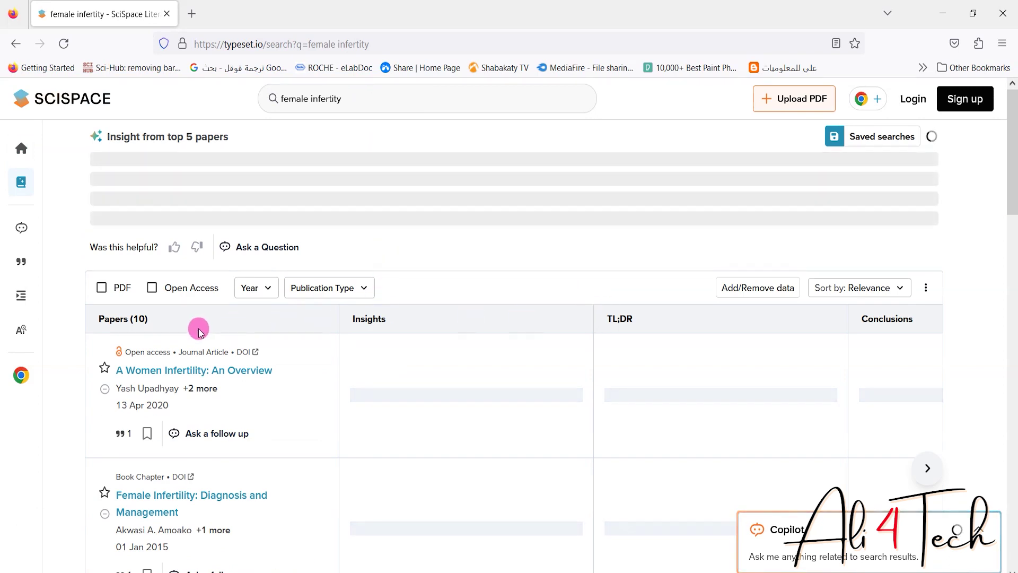
left_click_drag(1011, 200, 997, 551)
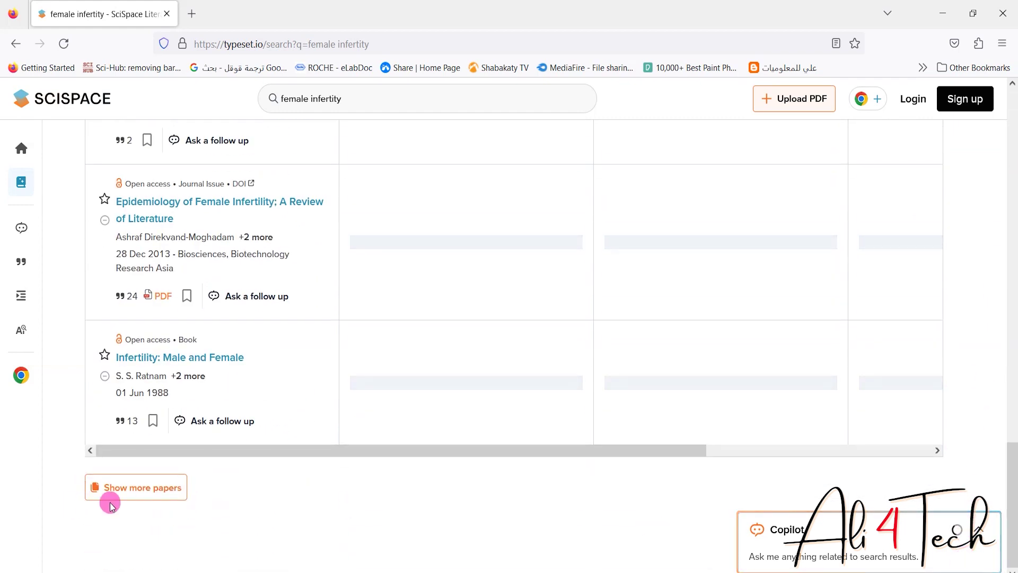
left_click(140, 492)
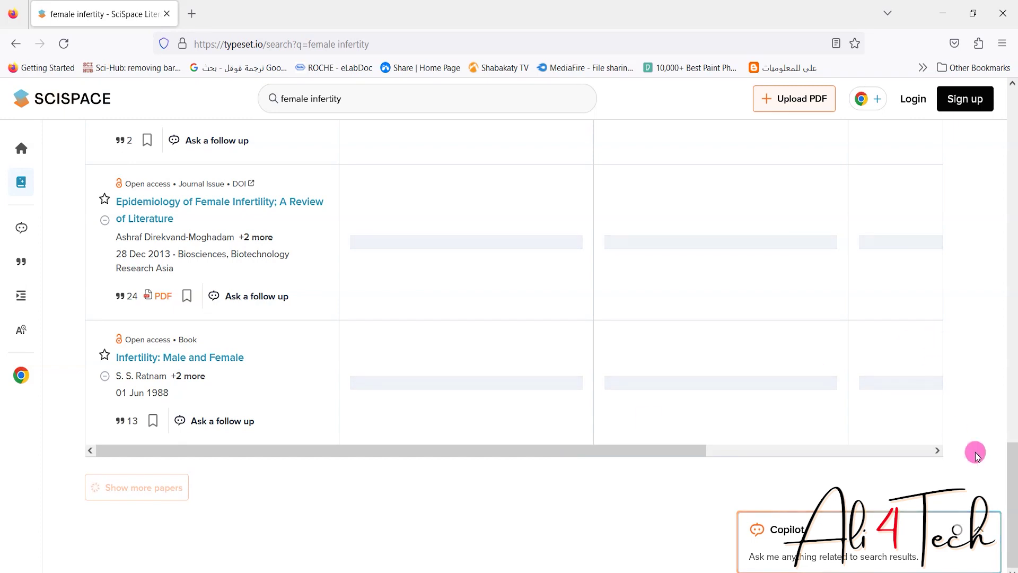
- Filter the search results to the publication types Journal Article and Book
left_click_drag(1012, 461, 1013, 111)
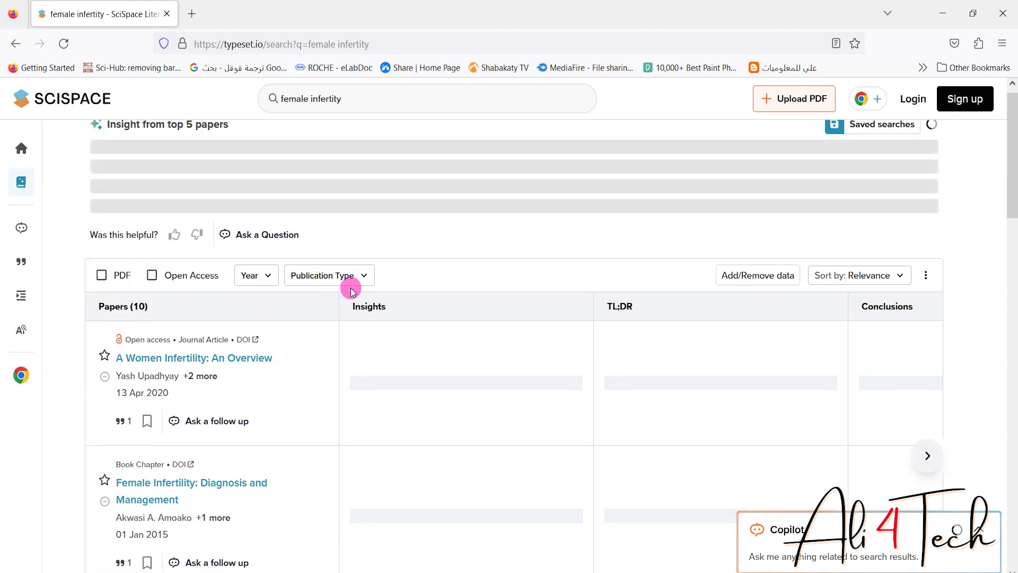
left_click(359, 276)
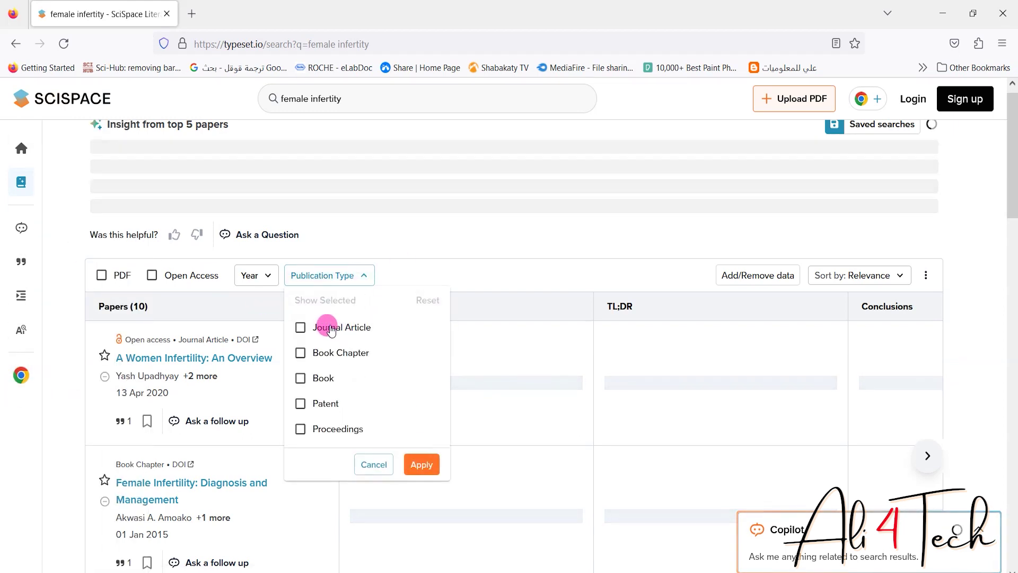
left_click(300, 327)
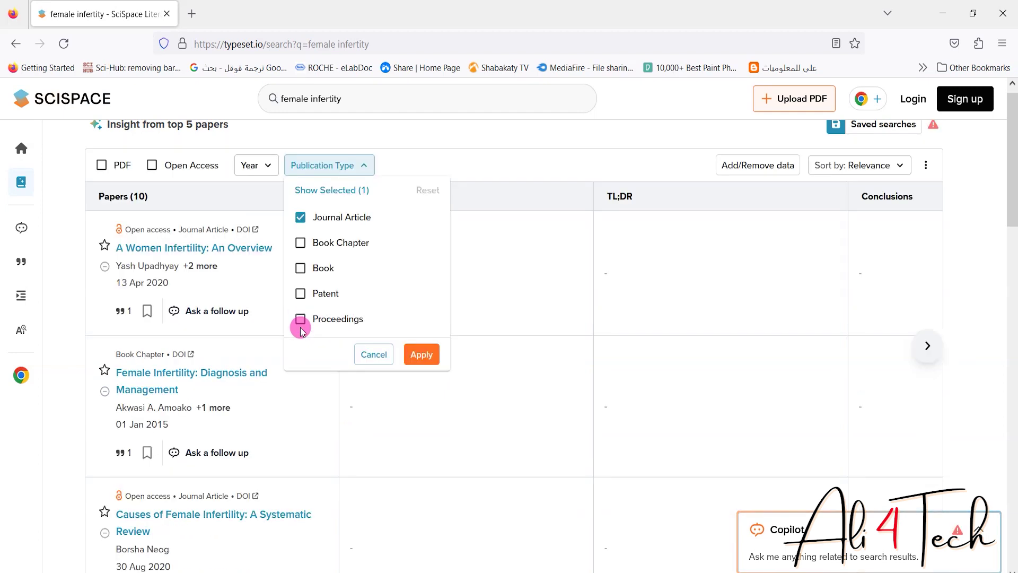
left_click(303, 275)
left_click(420, 374)
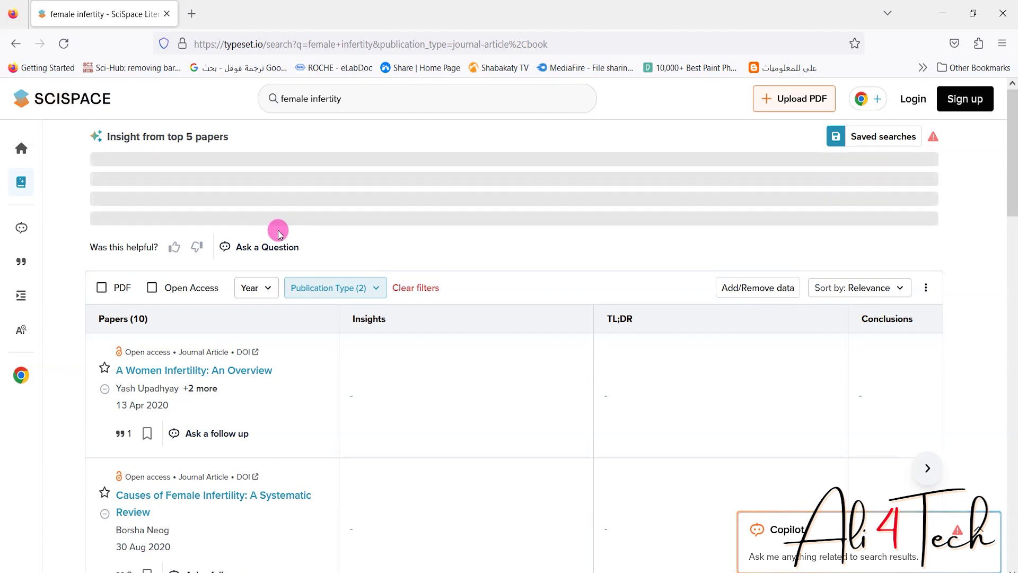
- Try to limit the results to the last 3 years, and return to the previous results page
left_click(270, 289)
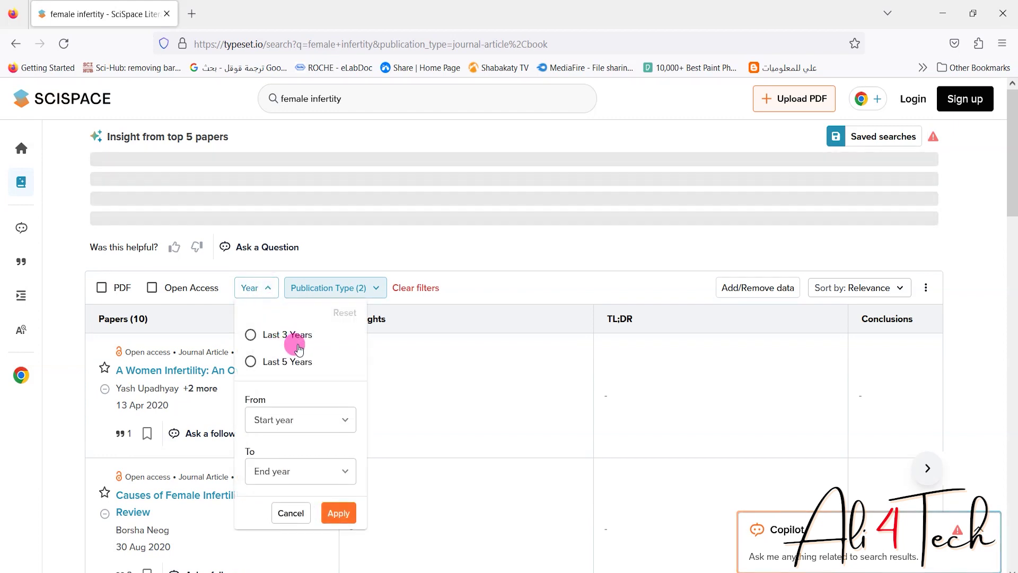
left_click(265, 334)
left_click(337, 513)
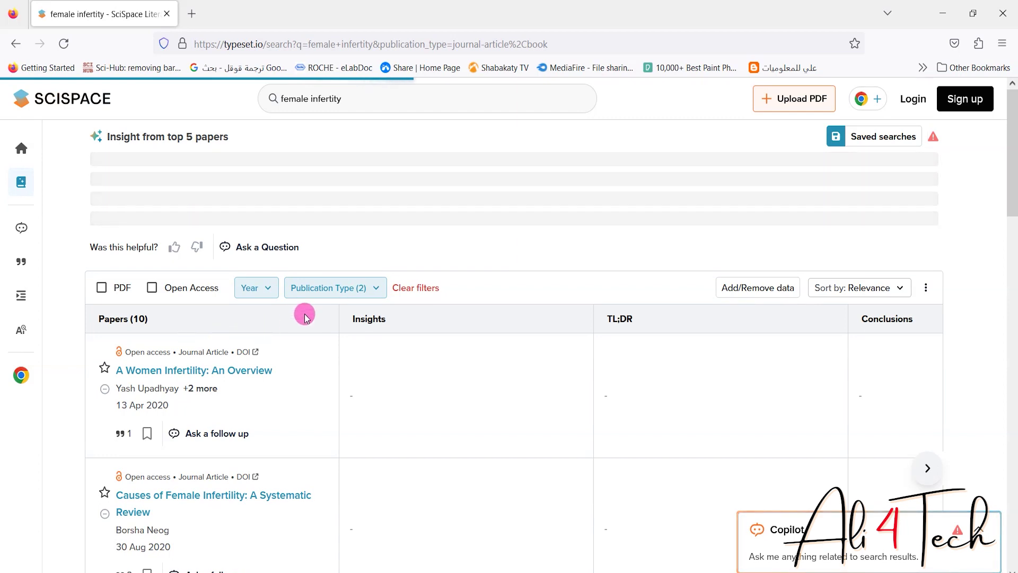
left_click(100, 285)
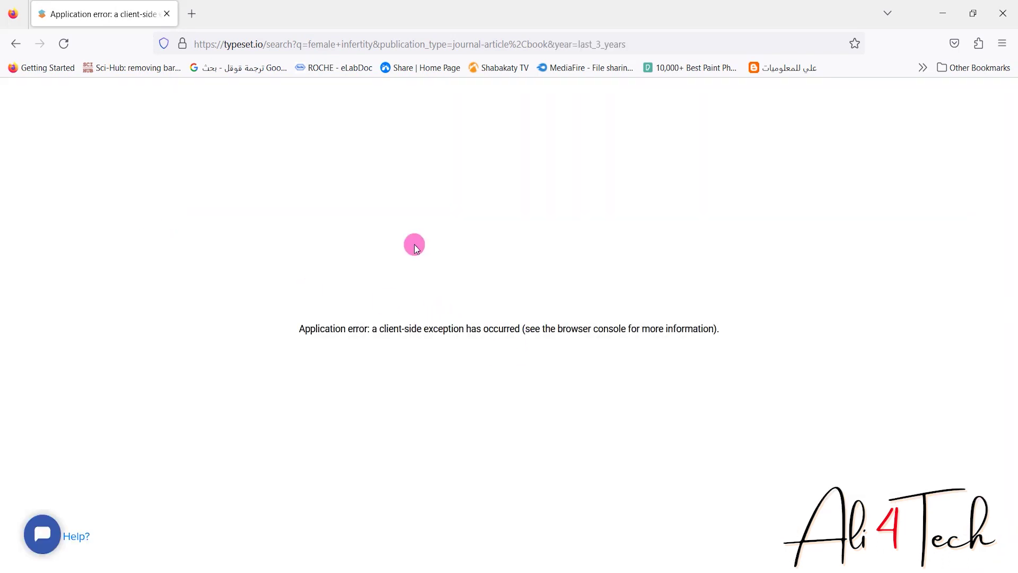
left_click(15, 43)
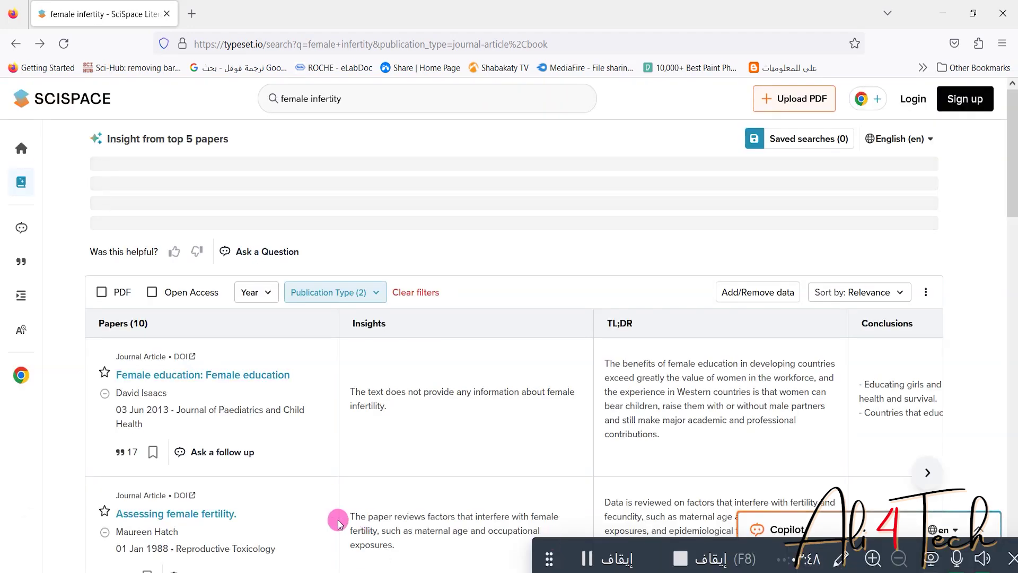
- Restrict the results to papers that have a PDF and are open access
left_click(102, 304)
left_click(152, 305)
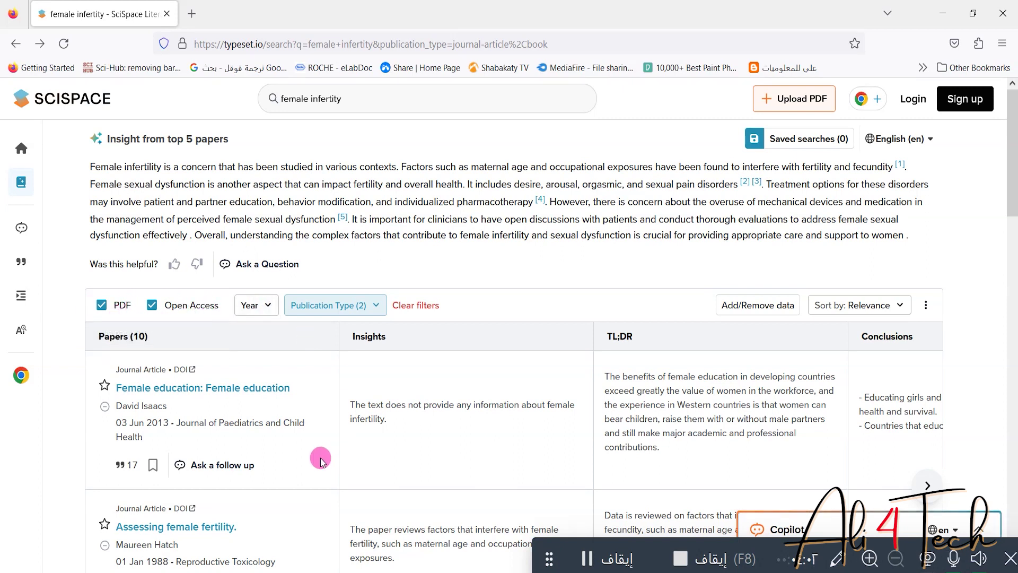
left_click(384, 99)
left_click(51, 337)
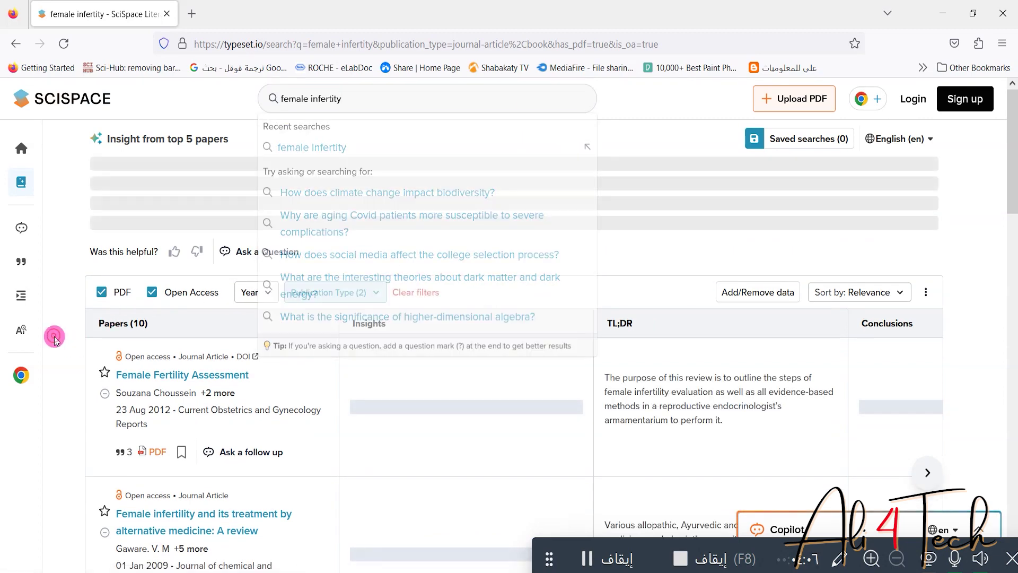
- Outline the Show more papers option under the results with a red rectangle, and clear the annotation
left_click_drag(1013, 143, 1013, 493)
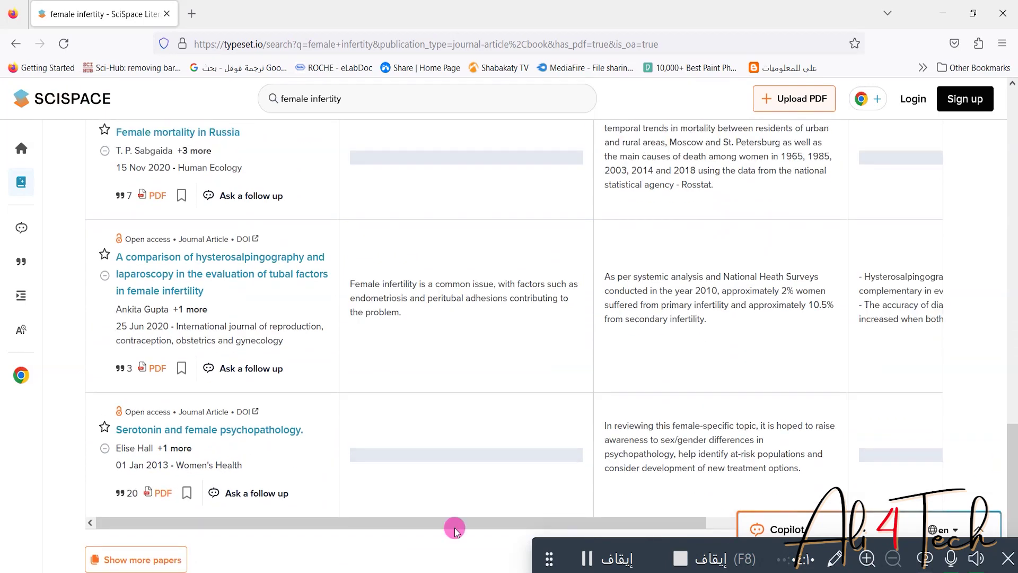
left_click(834, 558)
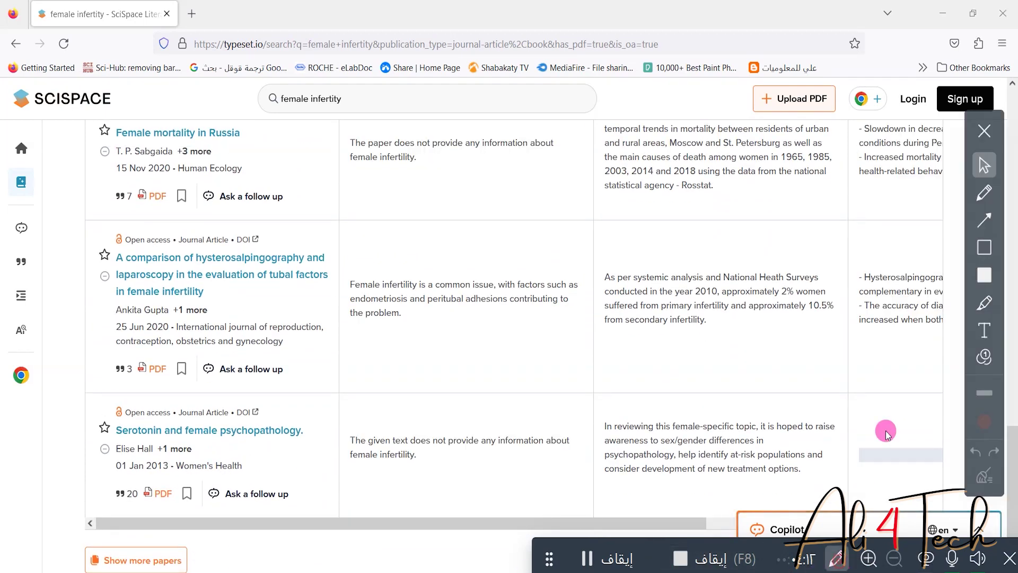
left_click(985, 247)
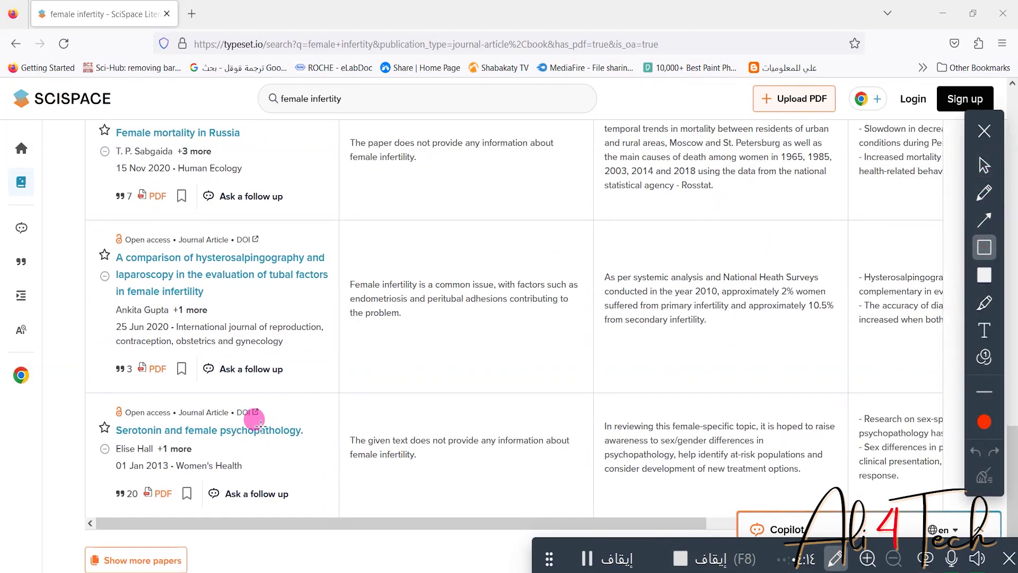
mouse_move(56, 536)
left_mouse_down()
mouse_move(66, 570)
mouse_move(223, 568)
left_mouse_up()
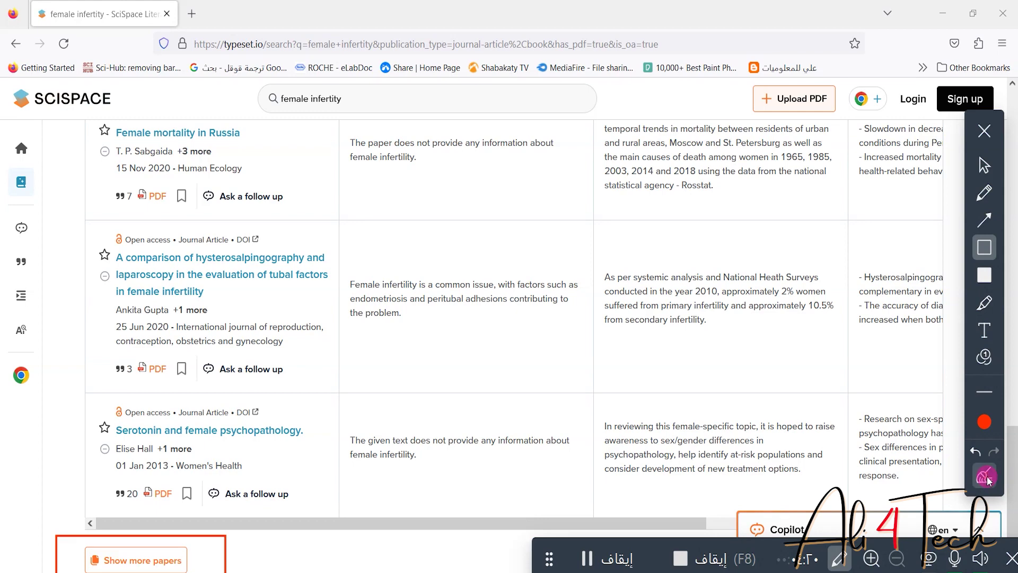
left_click(986, 478)
left_click(984, 165)
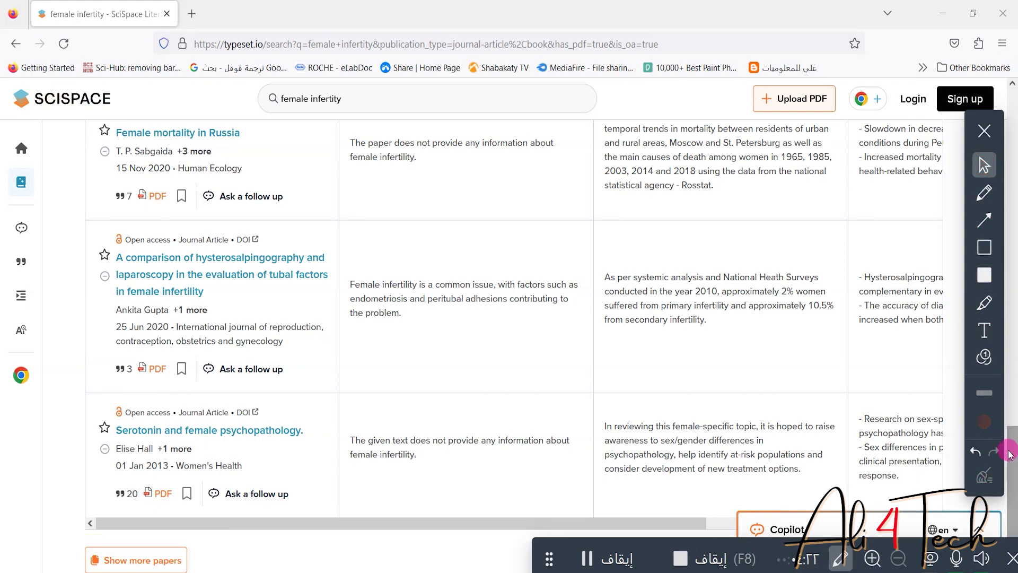
- Circle the PDF link of the Female Fertility Assessment paper with the red pen, and erase the drawing
left_click_drag(1009, 453, 1013, 123)
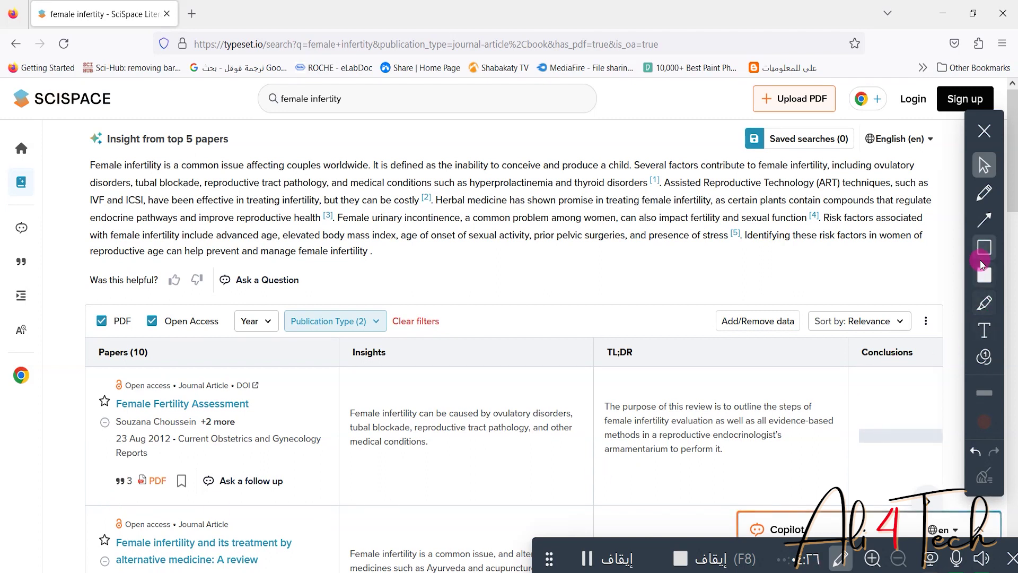
left_click(985, 197)
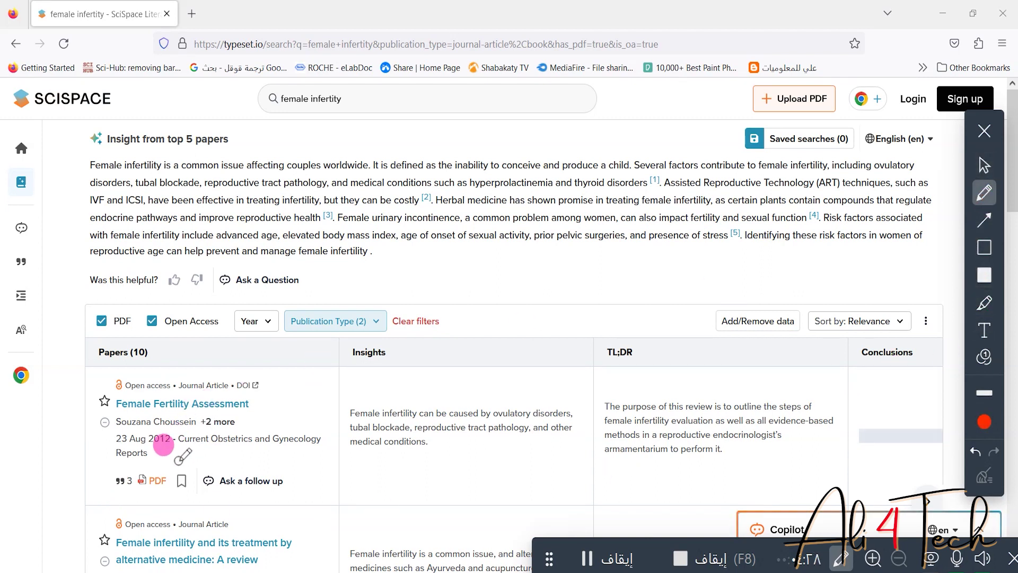
mouse_move(154, 448)
left_mouse_down()
mouse_move(116, 464)
mouse_move(165, 522)
mouse_move(183, 467)
mouse_move(164, 440)
left_mouse_up()
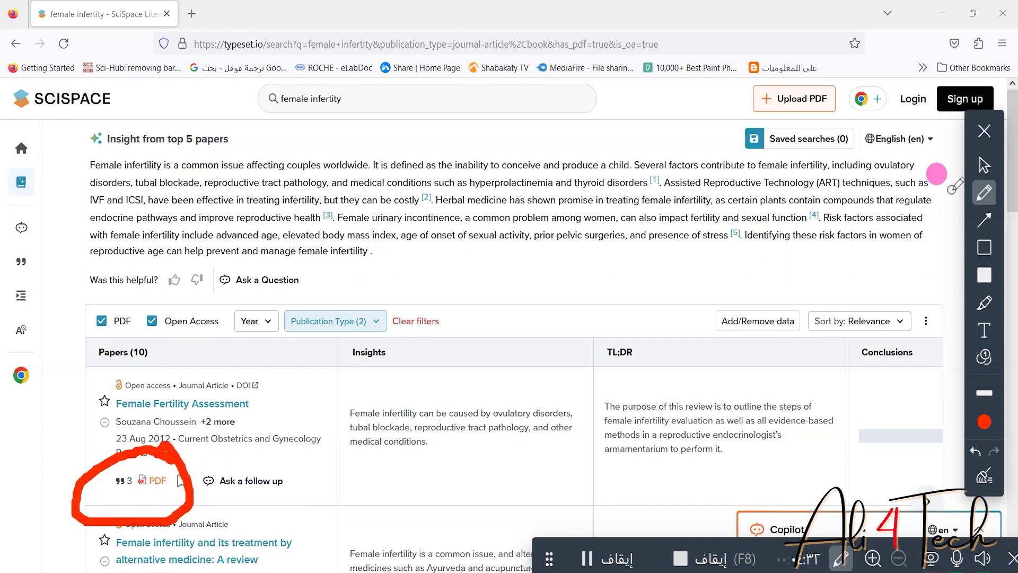
left_click(984, 164)
left_click(984, 475)
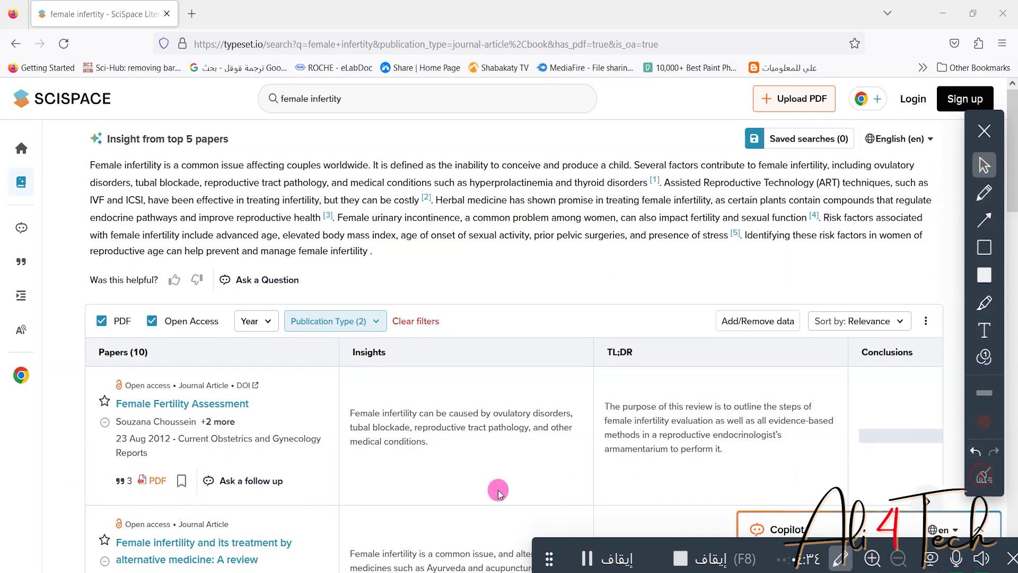
- View the PDF of the Female Fertility Assessment paper and return to the search results
left_click(165, 488)
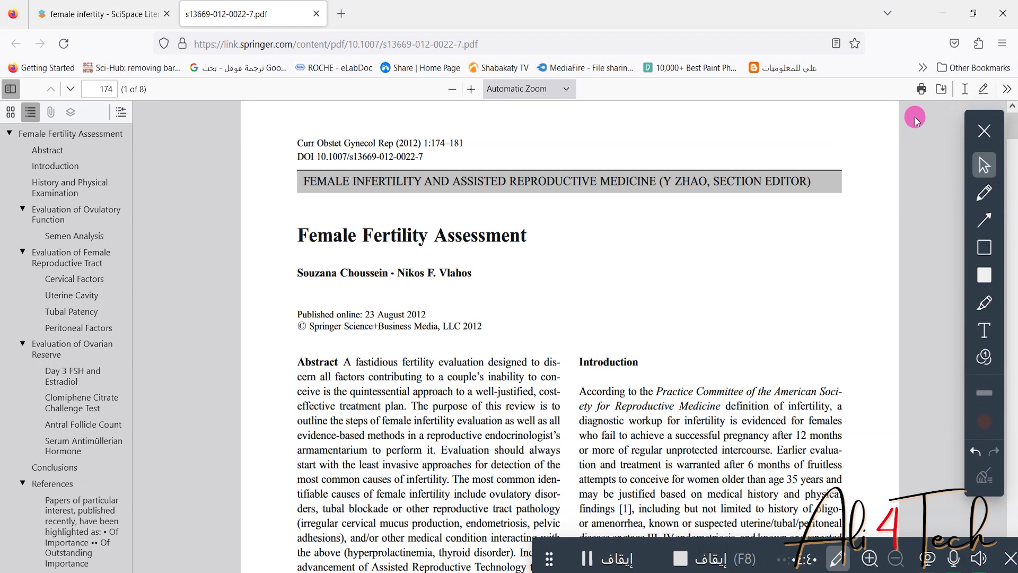
left_click(316, 14)
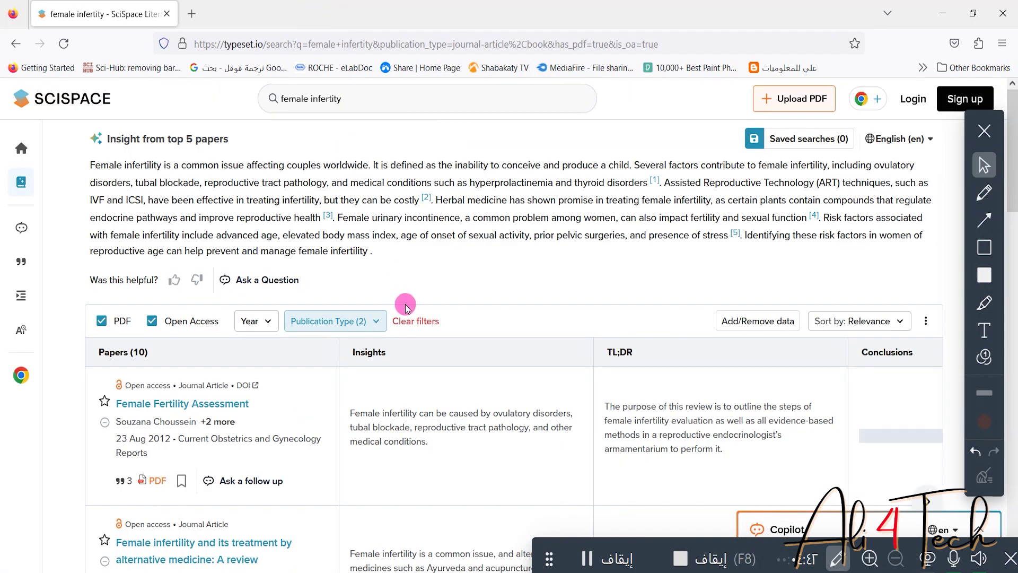
- Frame the Female Fertility Assessment title with a red rectangle, and clear the annotation
left_click(969, 248)
mouse_move(93, 392)
left_mouse_down()
mouse_move(159, 417)
mouse_move(262, 417)
left_mouse_up()
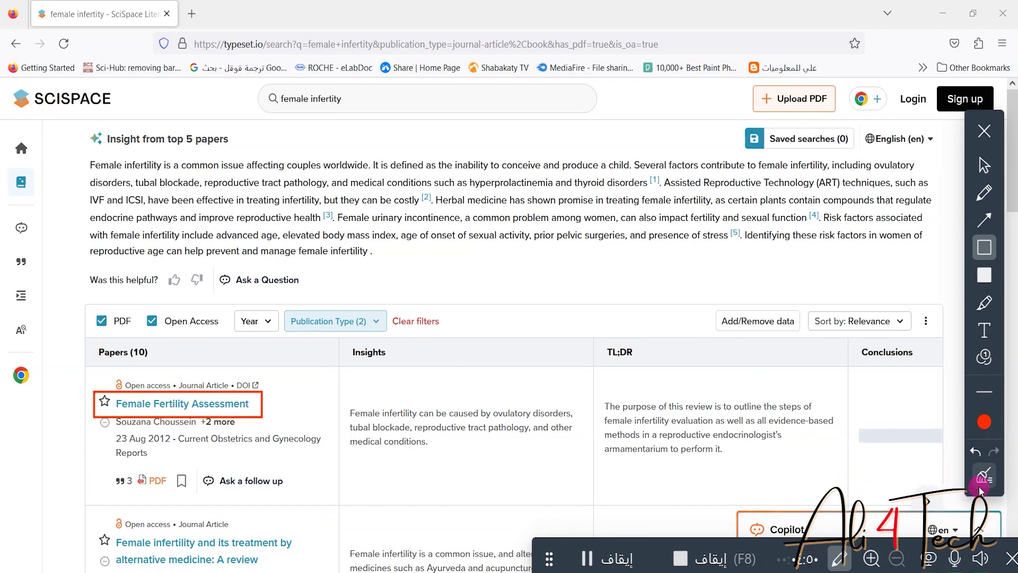
left_click(984, 476)
left_click(985, 166)
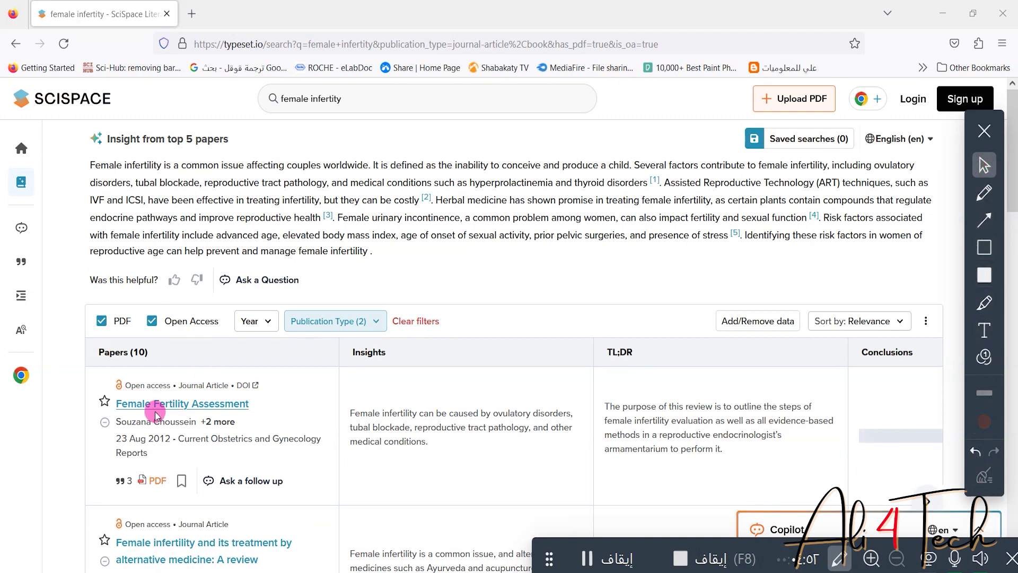
- Open the details page of the Female Fertility Assessment paper, expand its abstract and look over the full text
left_click(178, 404)
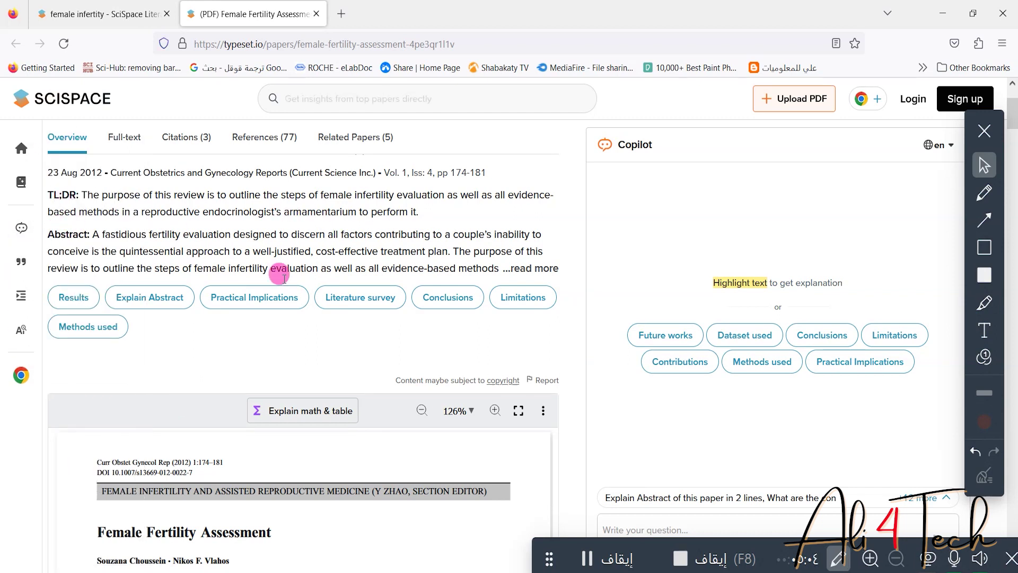
left_click(546, 268)
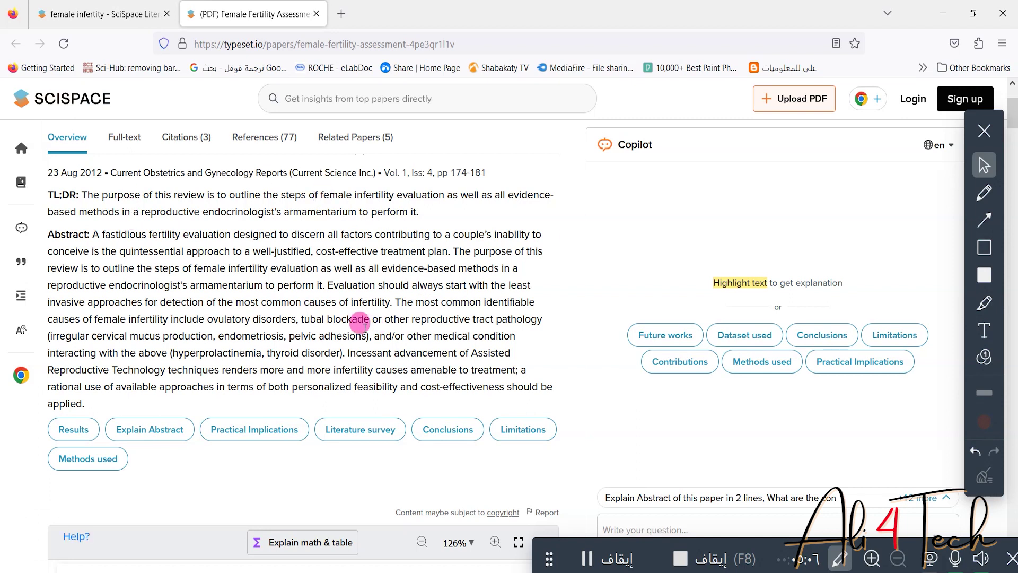
scroll(1013, 119, "down", 7)
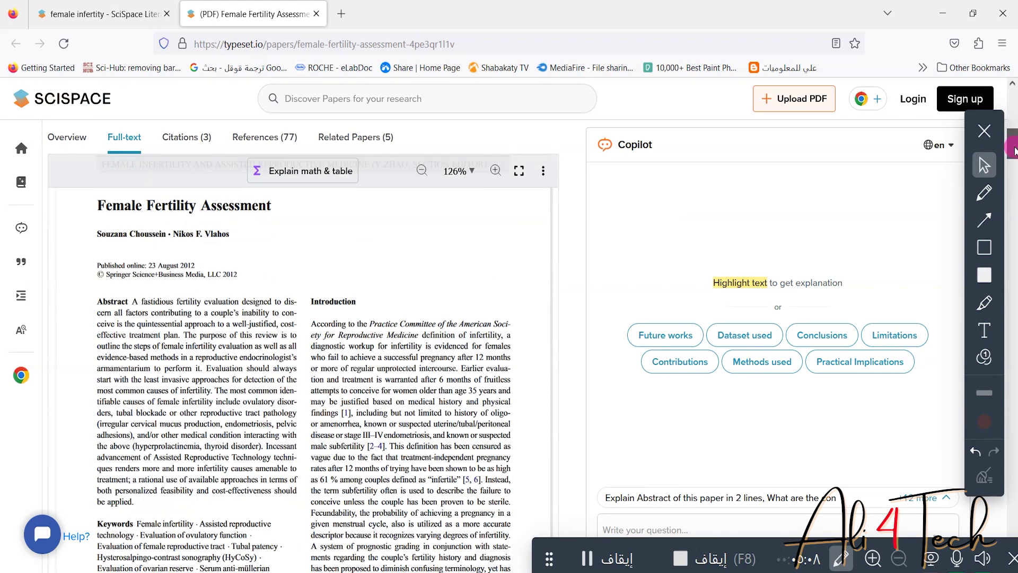
left_click(39, 245)
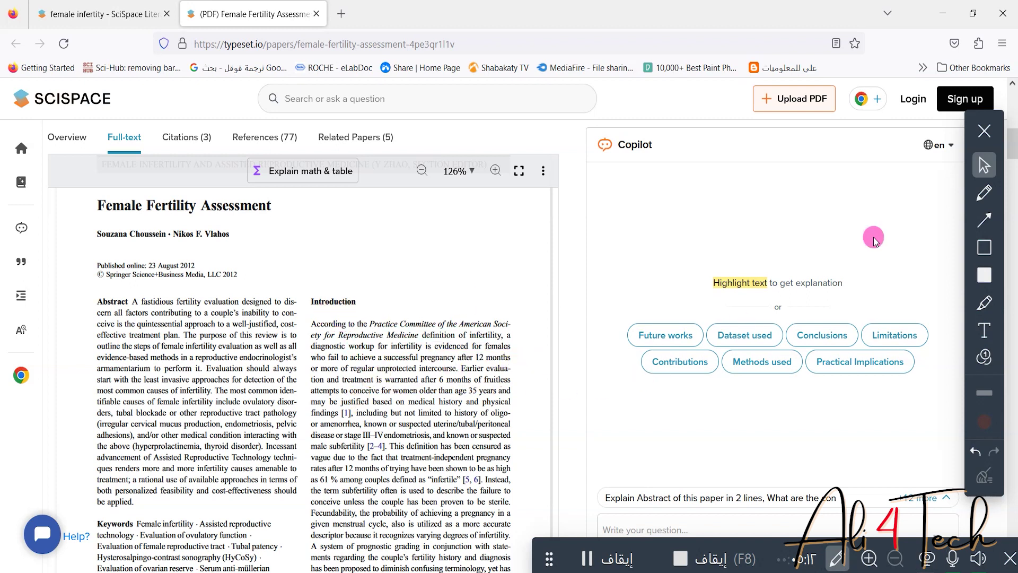
- Set the Copilot language to Arabic (ar)
left_click_drag(1008, 147, 1013, 102)
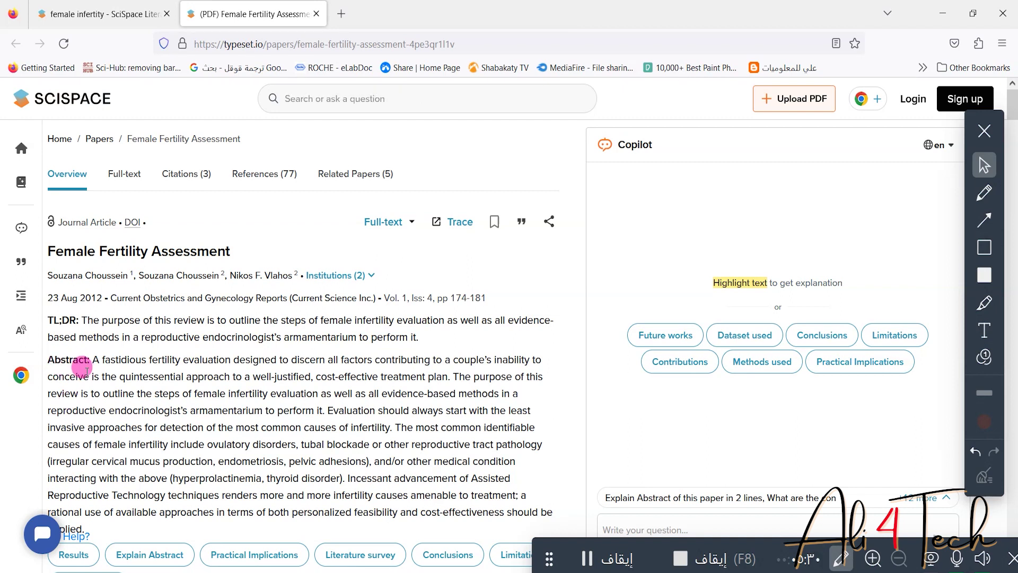
left_click(948, 149)
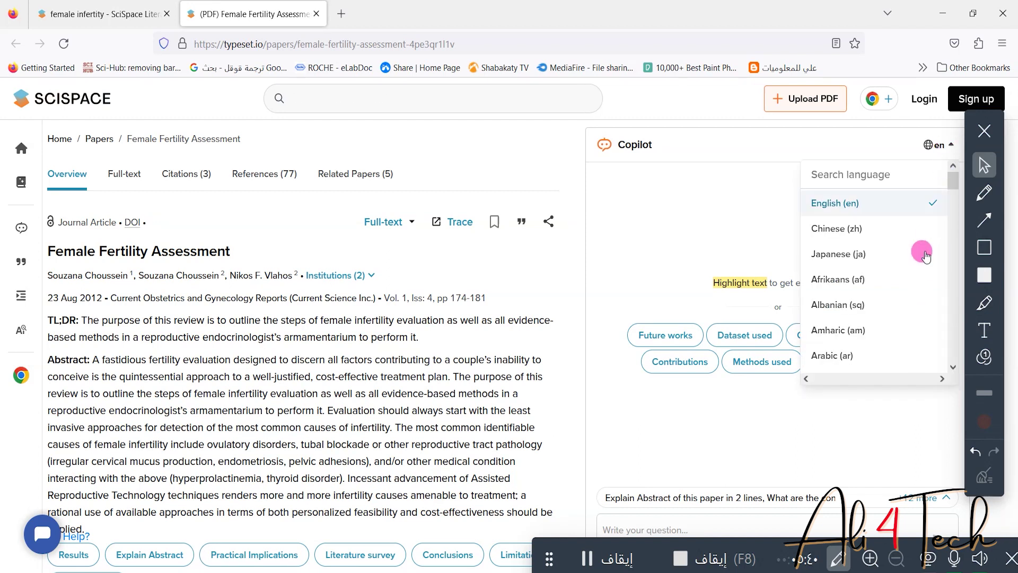
left_click(844, 357)
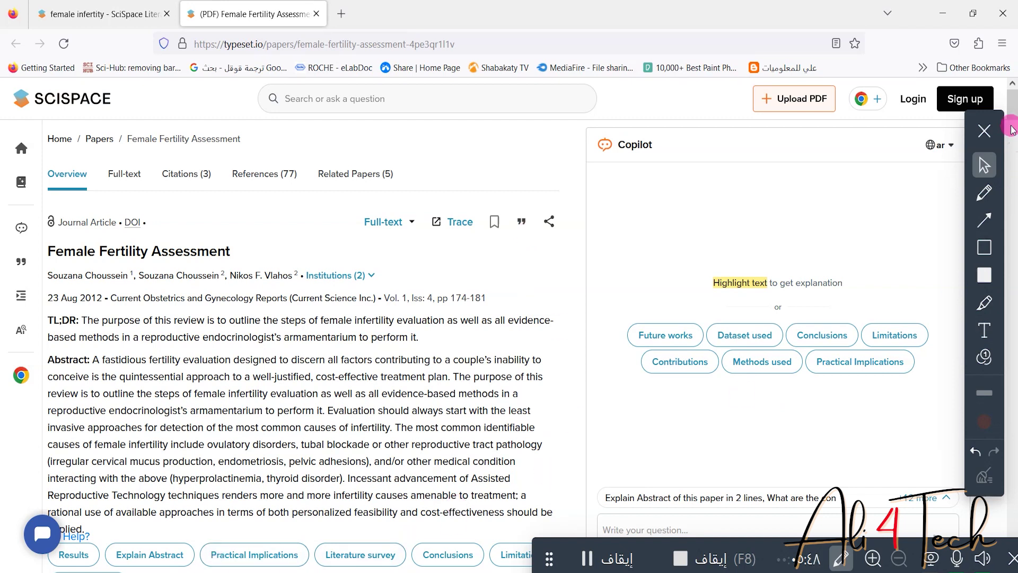
- Frame the Explain Abstract suggestion below the abstract with a red rectangle, and clear the annotation
scroll(1013, 108, "down", 3)
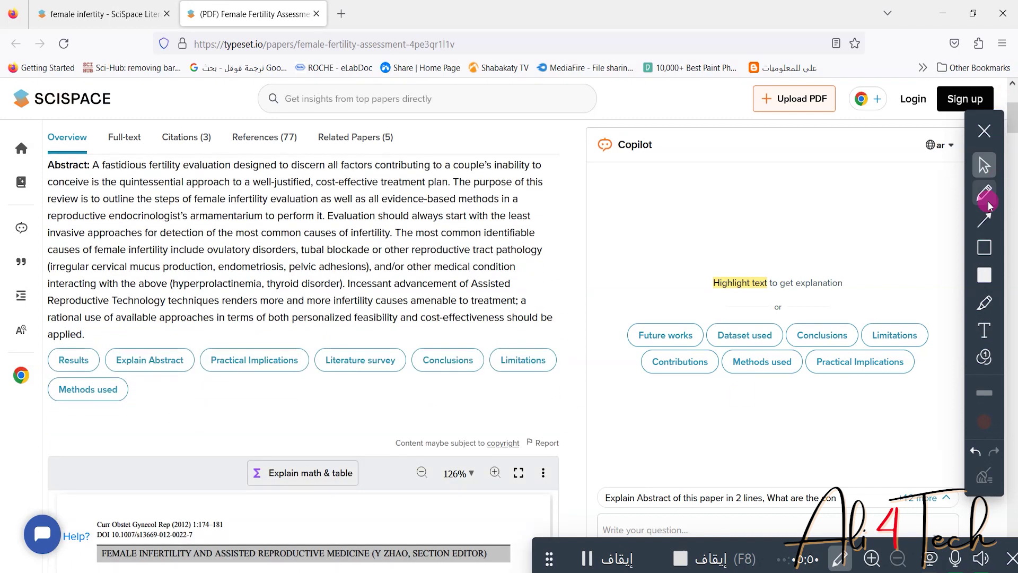
left_click(984, 248)
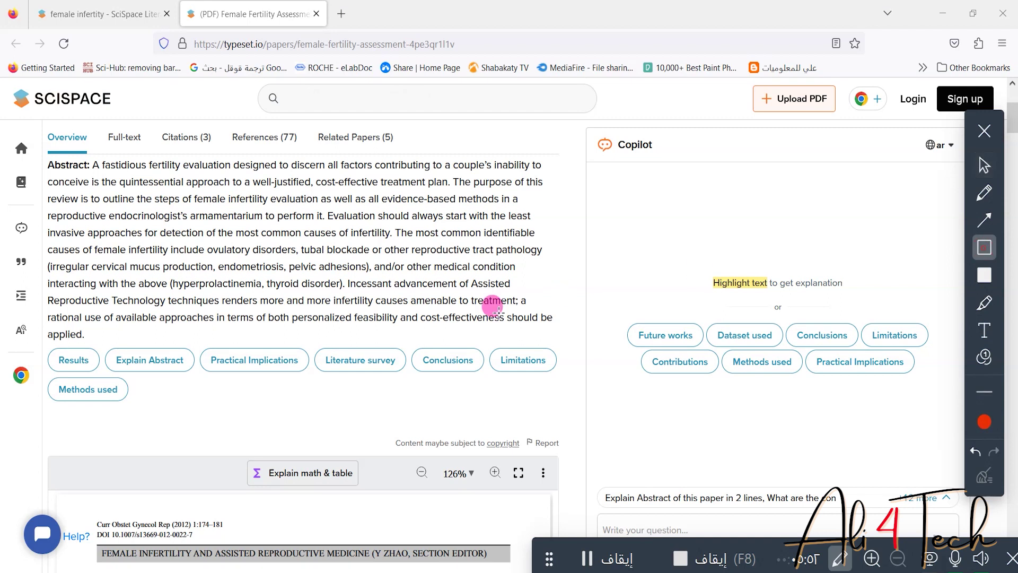
mouse_move(103, 336)
left_mouse_down()
mouse_move(148, 365)
mouse_move(212, 377)
mouse_move(196, 375)
left_mouse_up()
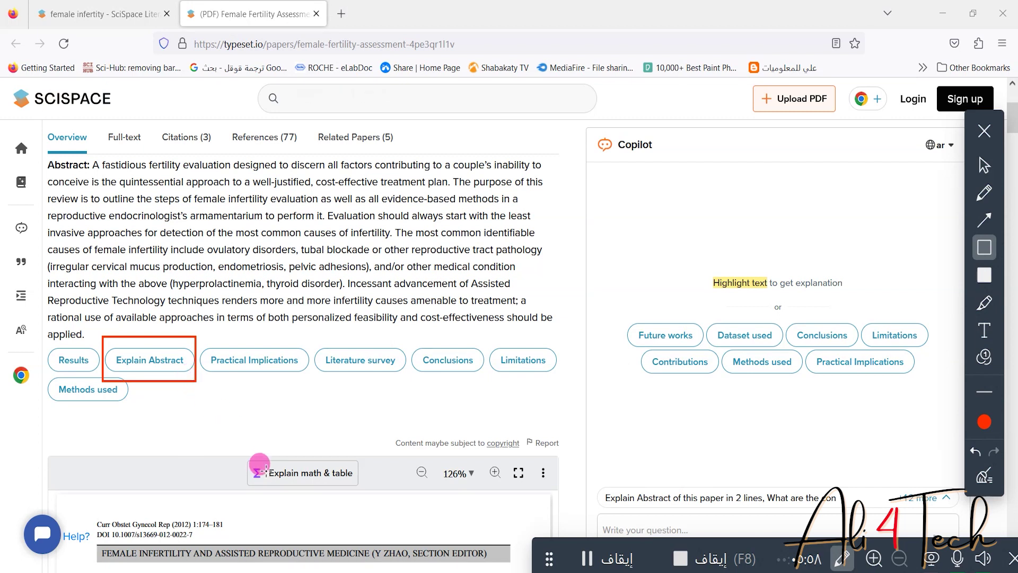
left_click(985, 476)
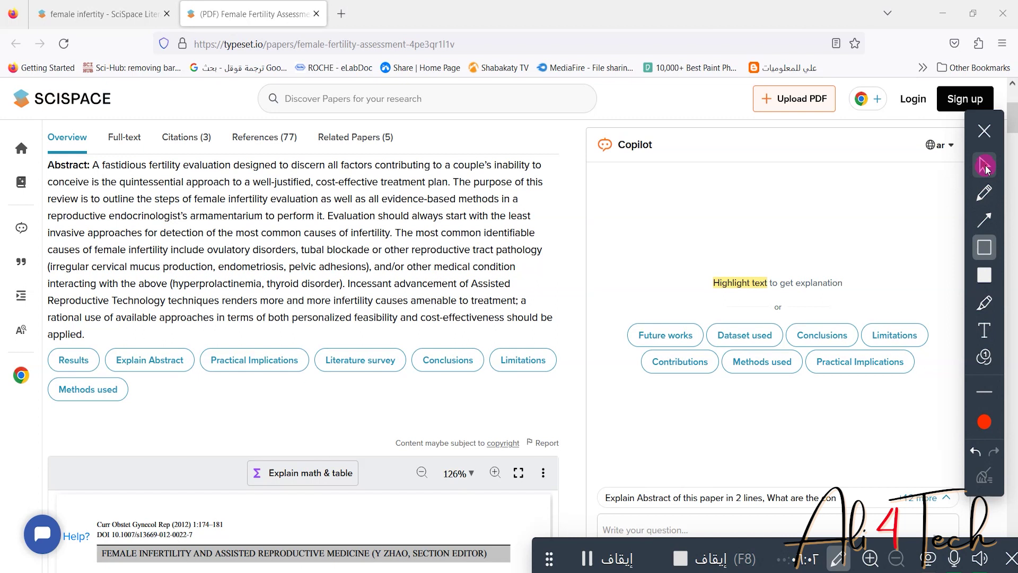
- Ask Copilot to explain the paper's abstract using the suggestion below the abstract
left_click(984, 165)
left_click(171, 371)
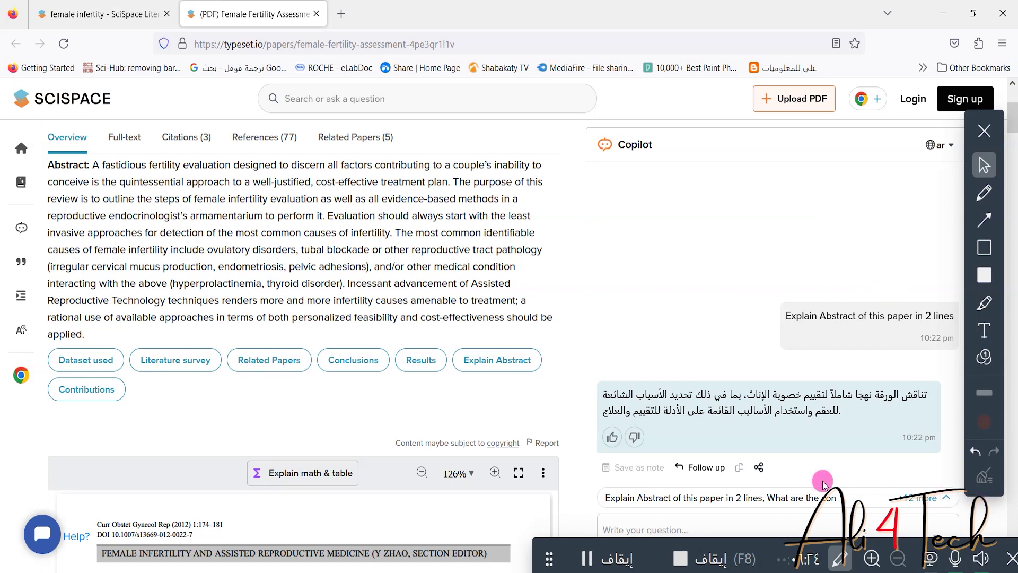
- Frame the Introduction column in the paper's full text with a red rectangle, and clear the annotation
left_click_drag(1012, 129, 1013, 149)
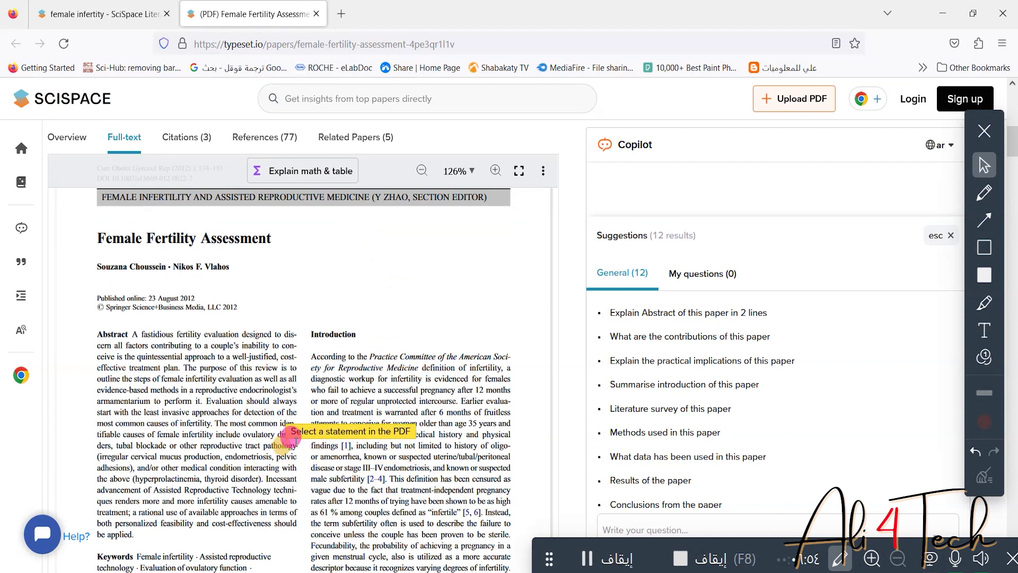
scroll(305, 371, "down", 3)
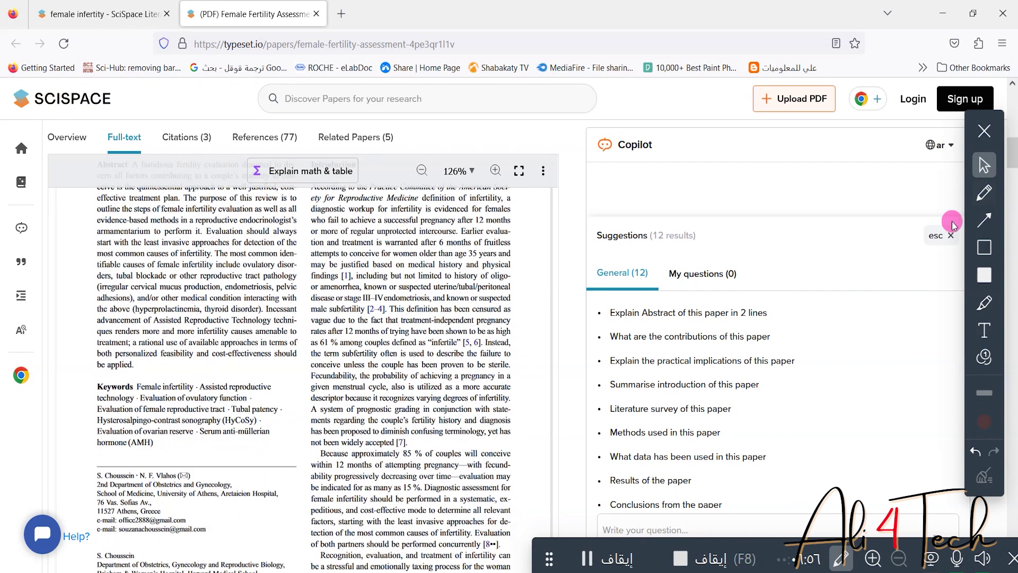
left_click(984, 247)
left_click_drag(312, 191, 517, 564)
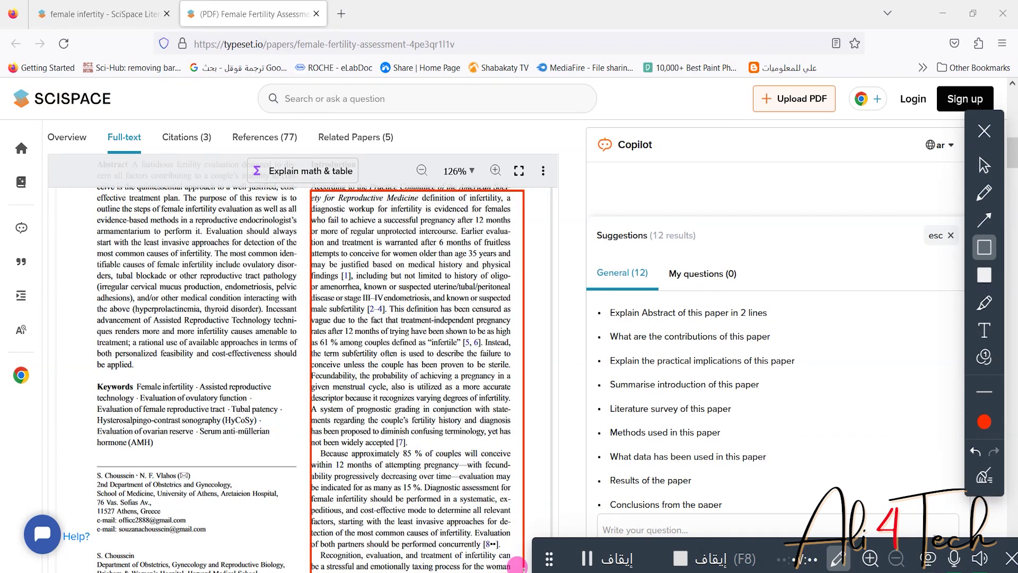
left_click(982, 479)
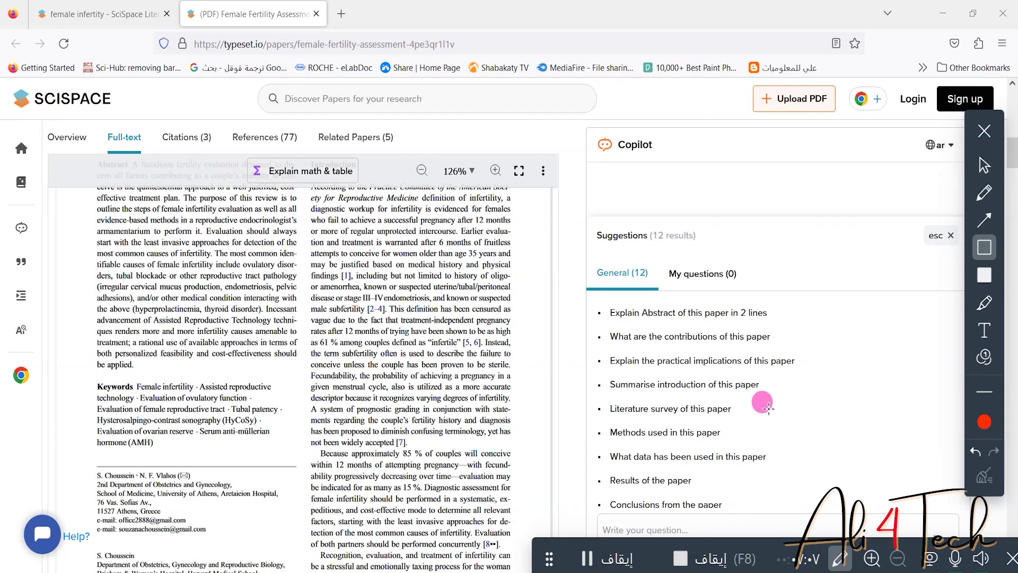
- Have Copilot answer the suggested question "Summarise introduction of this paper"
left_click(984, 165)
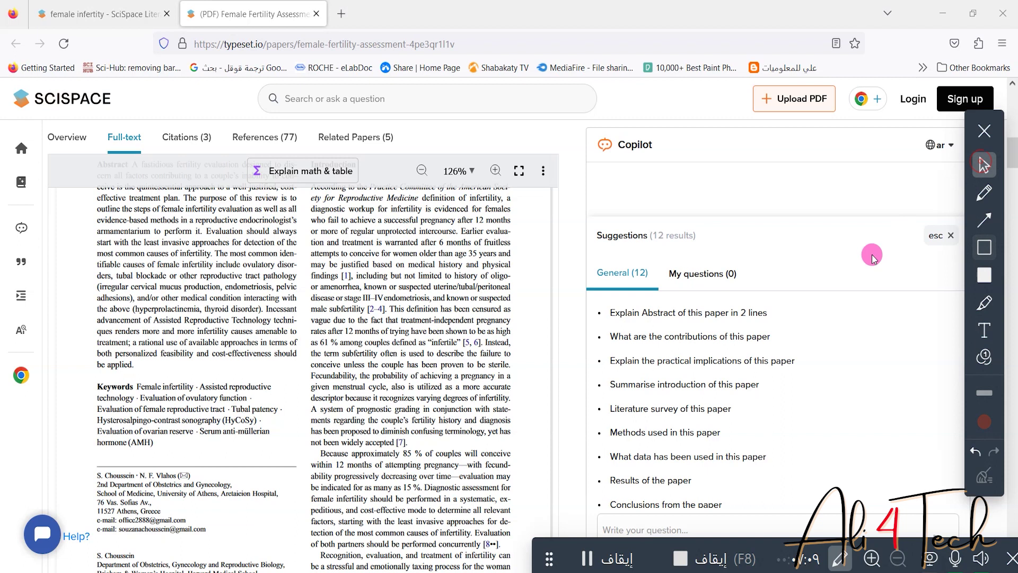
left_click(666, 385)
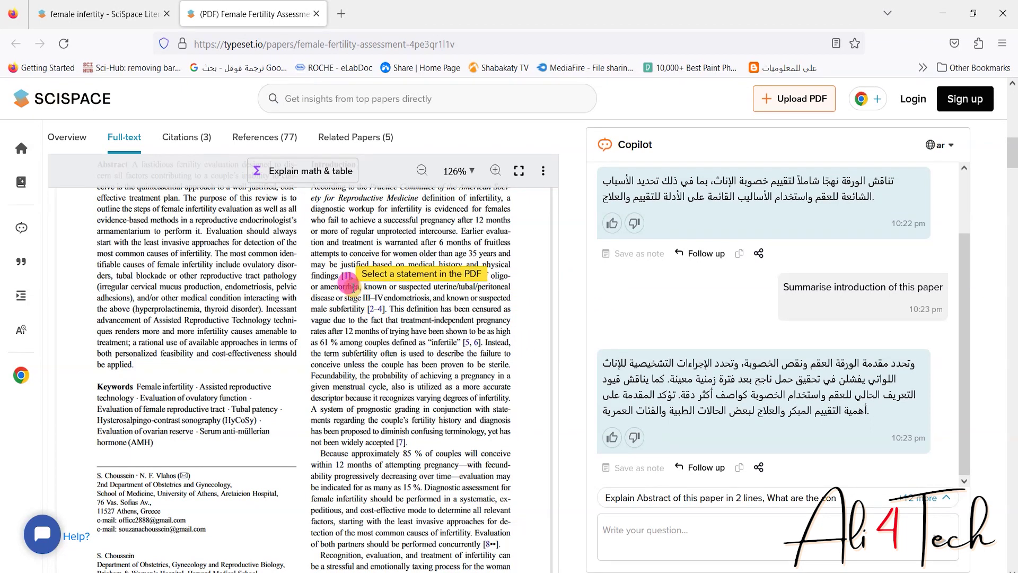
- Have Copilot explain the Introduction passage from "including but not limited to history" to "not been widely accepted [7]"
left_click_drag(352, 280, 402, 440)
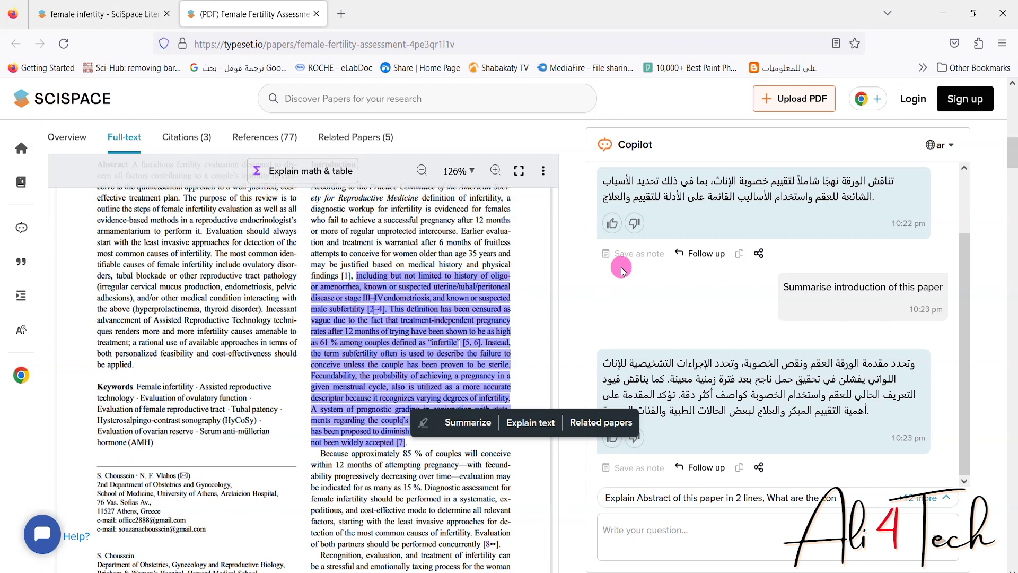
left_click_drag(968, 275, 980, 194)
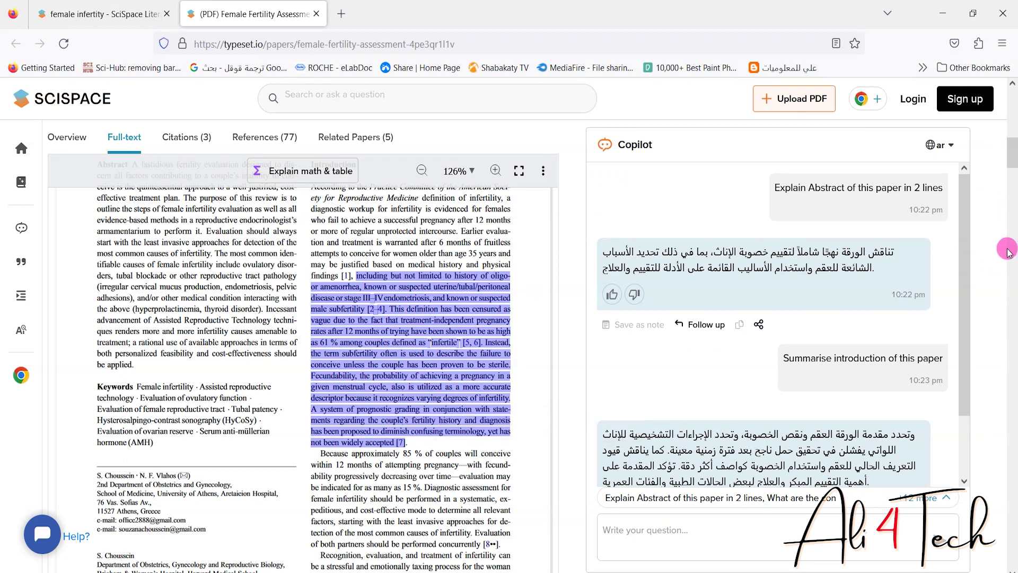
mouse_move(1013, 154)
left_mouse_down()
mouse_move(1012, 132)
mouse_move(1014, 271)
mouse_move(1013, 149)
left_mouse_up()
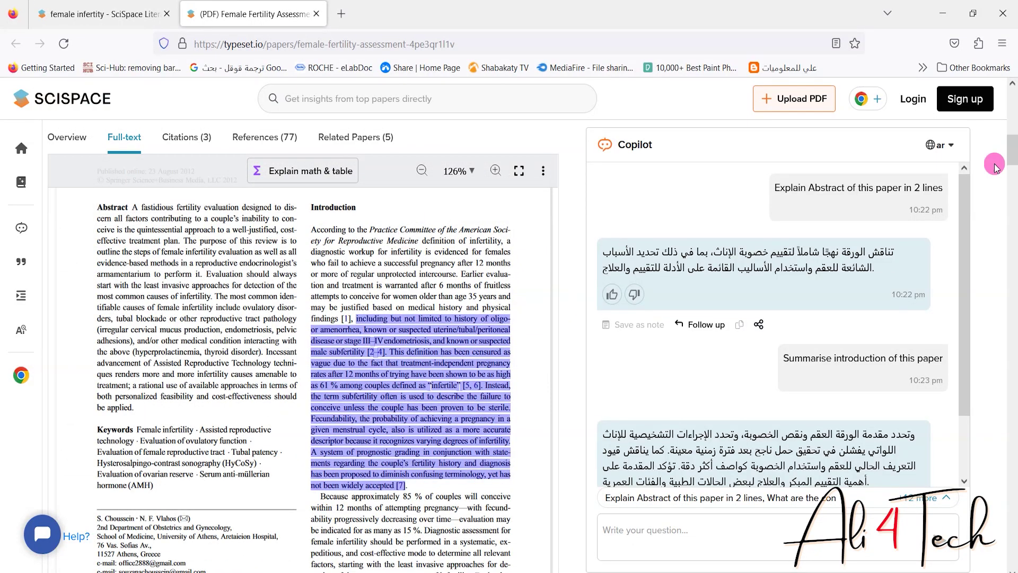
right_click(448, 339)
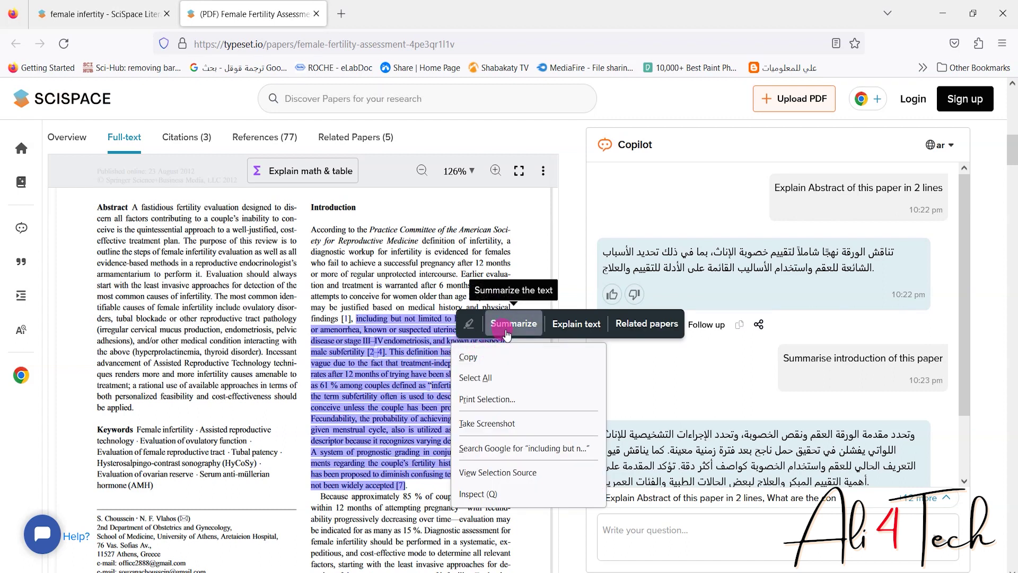
left_click(569, 329)
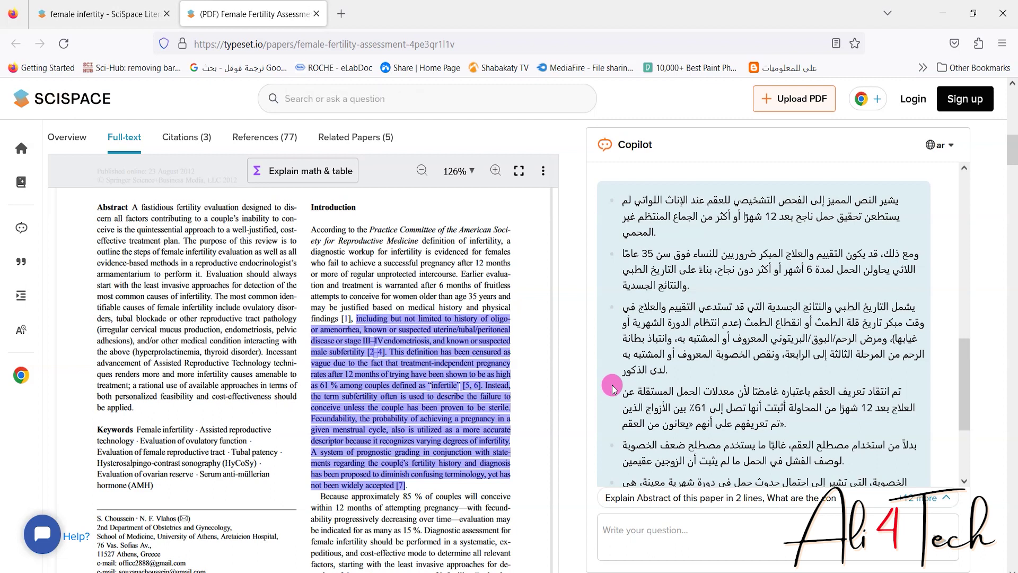
- Expand Copilot's list of suggested general questions about the paper
left_click(776, 536)
left_click(921, 505)
left_click(797, 457)
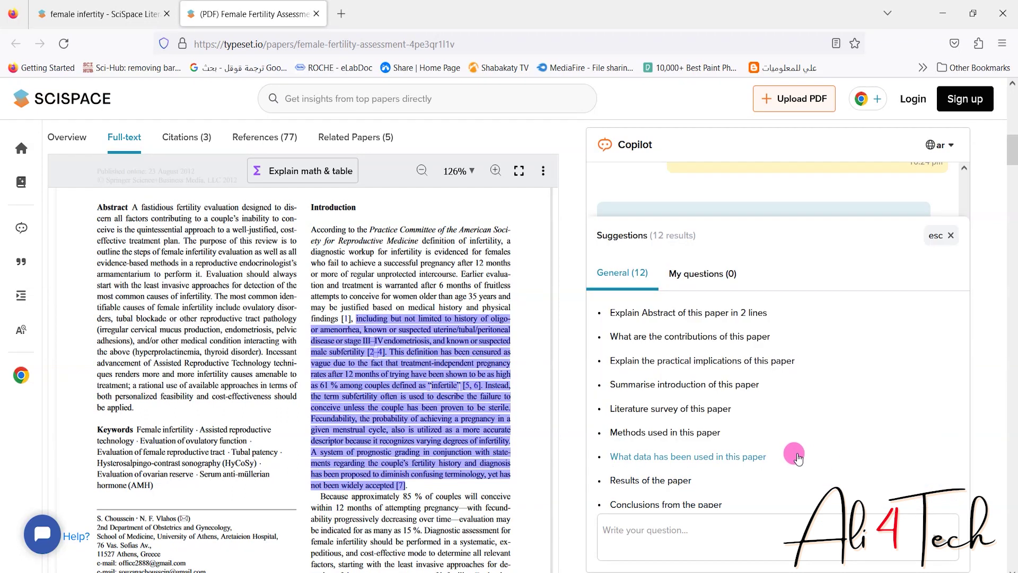
- Reselect the Introduction passage from "including but not limited" to "not been widely accepted" and have Copilot summarize it
right_click(385, 371)
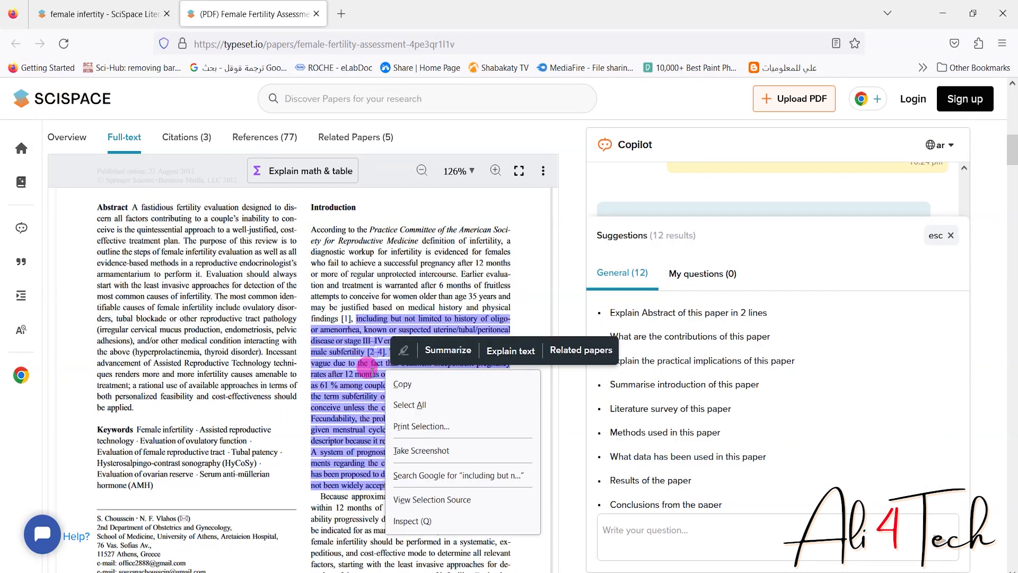
left_click(367, 371)
left_click_drag(356, 317, 395, 485)
right_click(421, 340)
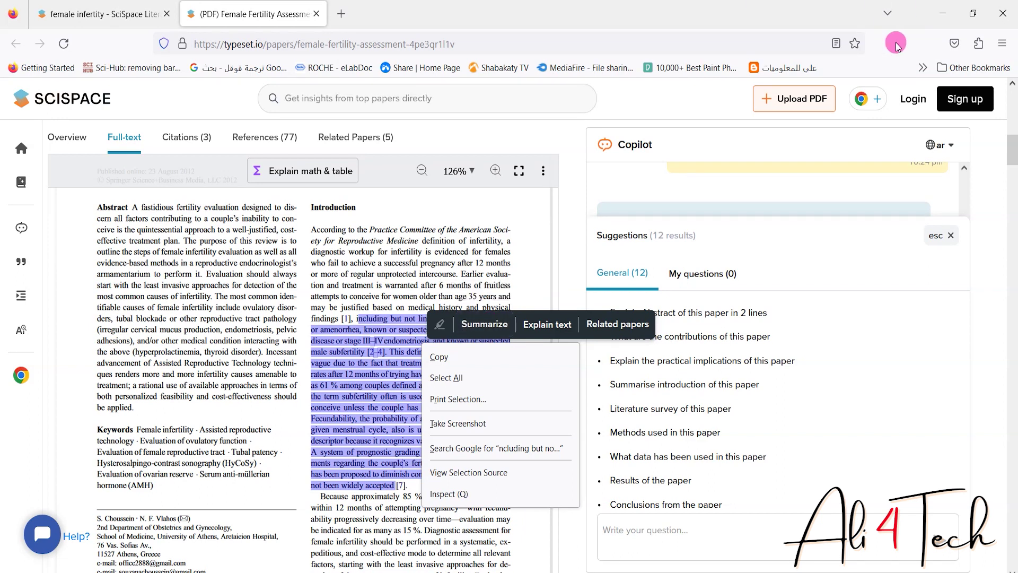
left_click(484, 328)
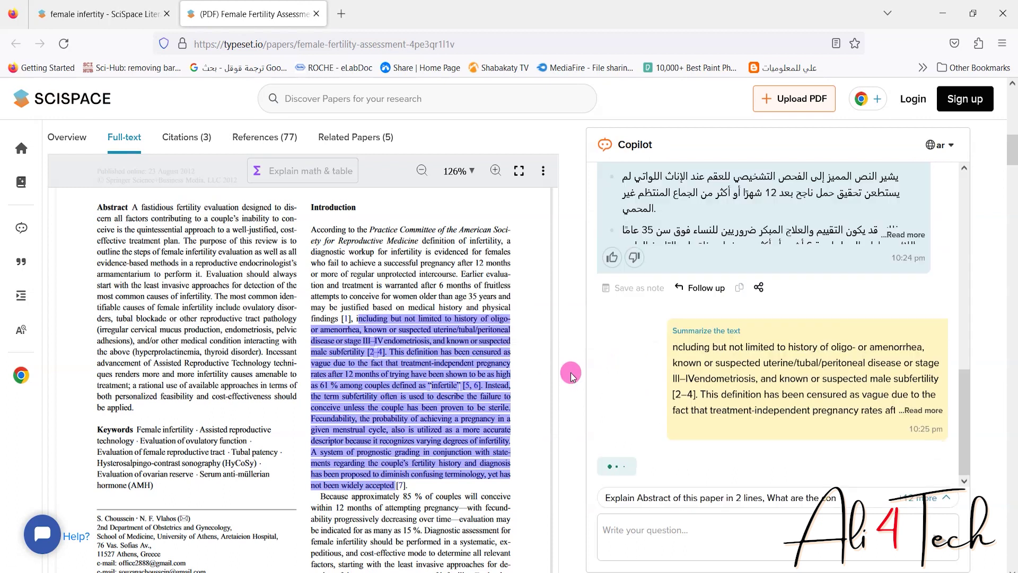
- Set the Copilot language to English (en) and summarize the Introduction passage from "This definition has been censured" to "not been widely accepted"
left_click(942, 146)
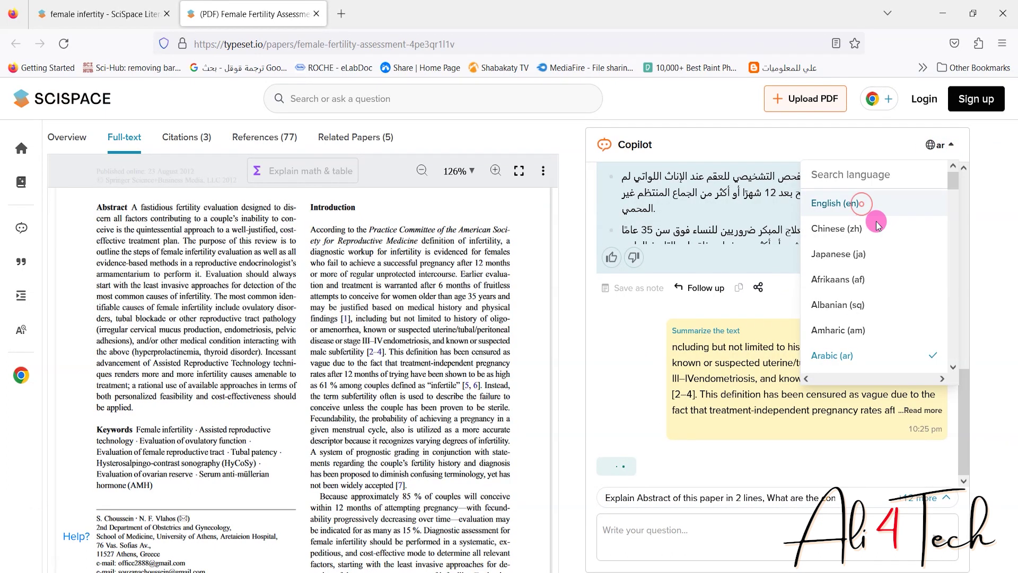
left_click(860, 204)
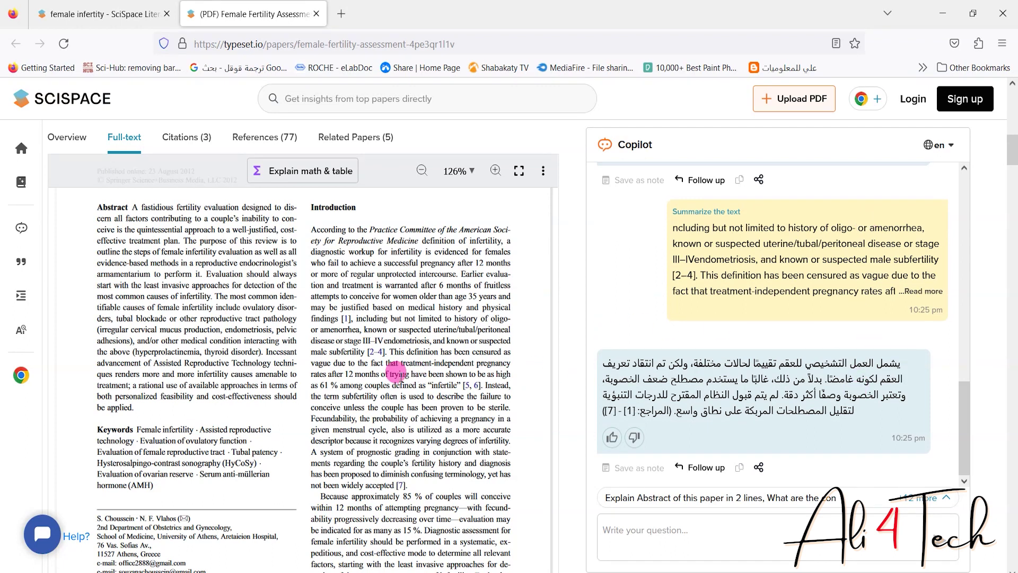
left_click_drag(391, 351, 397, 483)
right_click(395, 454)
left_click(459, 411)
left_click(459, 412)
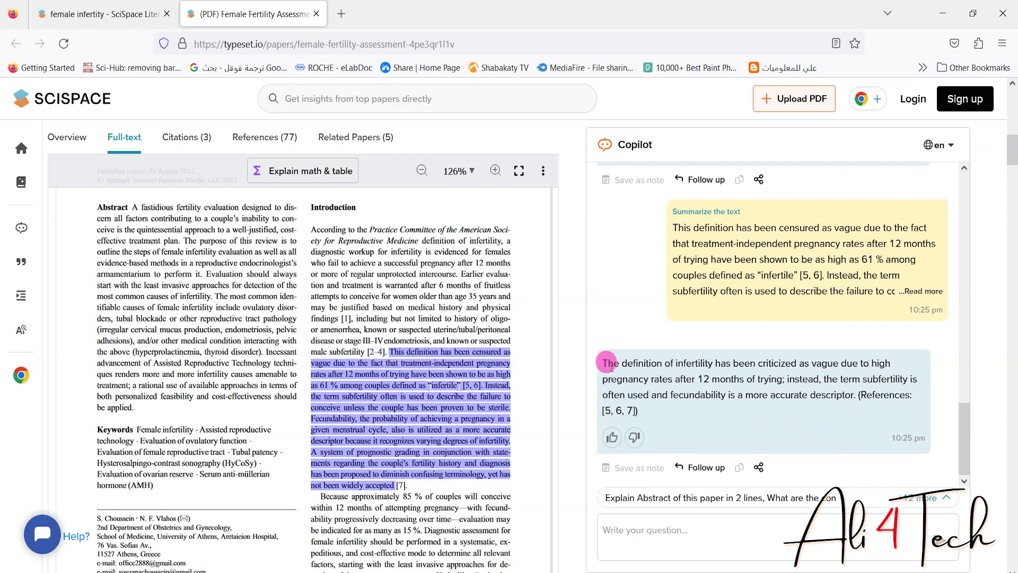
- Expand the quoted passage in the Copilot chat and copy Copilot's English summary text
left_click_drag(603, 363, 688, 412)
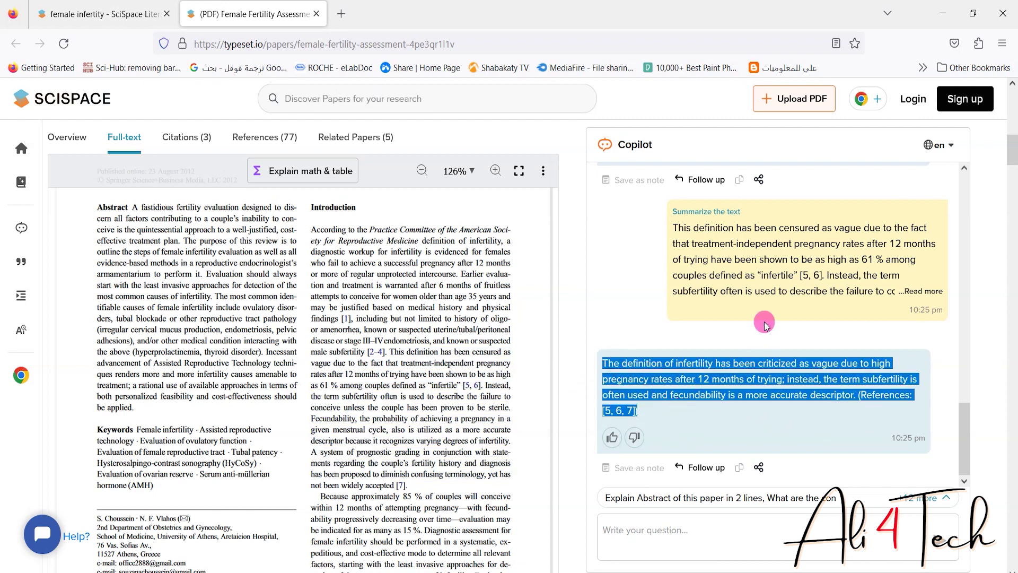
left_click(911, 288)
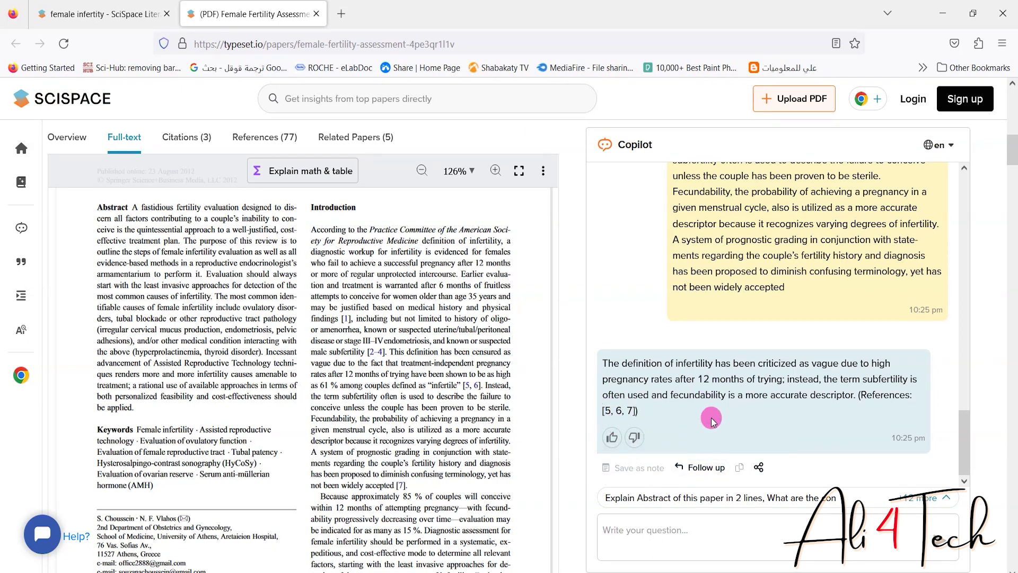
left_click_drag(606, 395, 608, 373)
triple_click(640, 392)
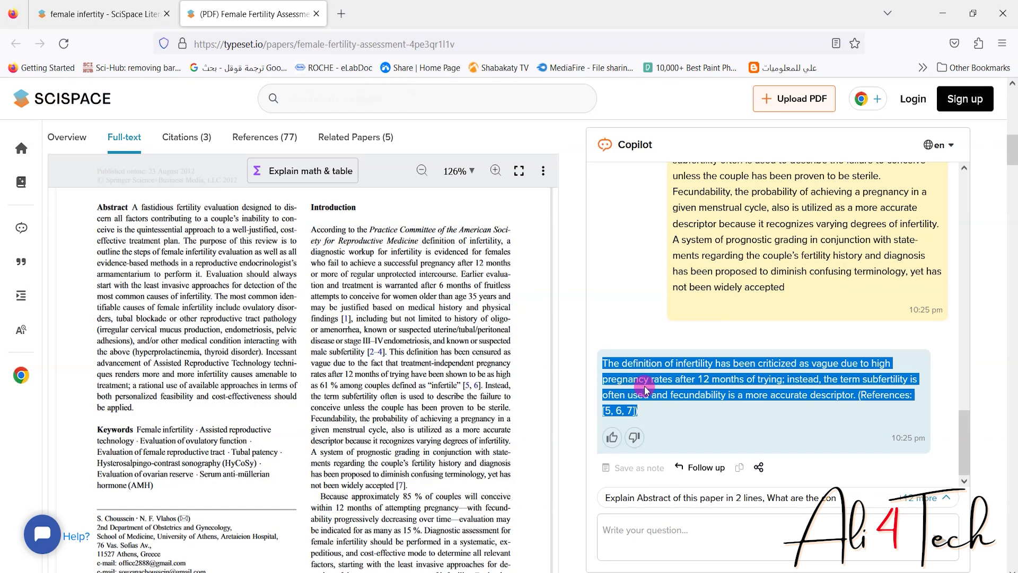
right_click(645, 390)
left_click(666, 405)
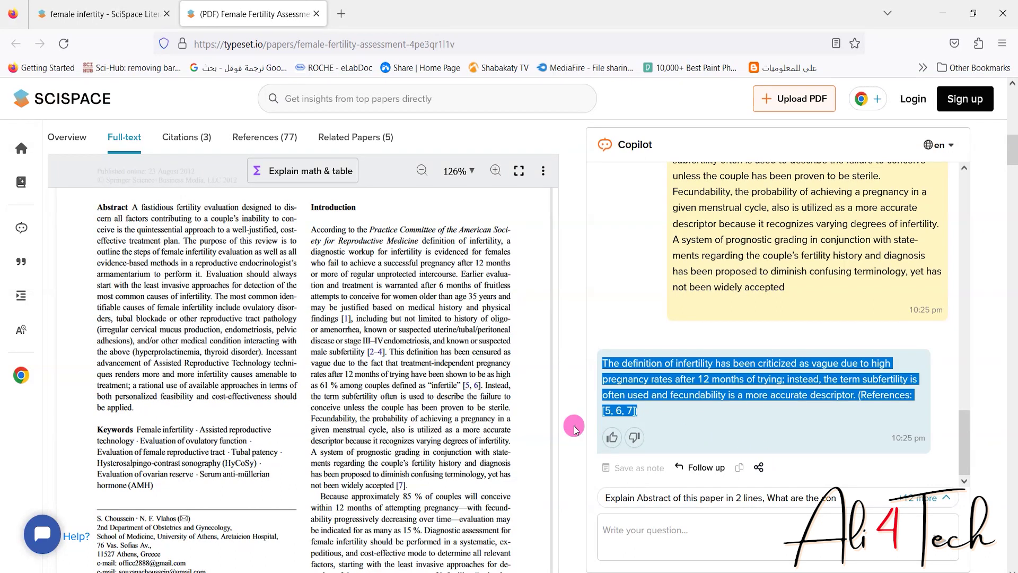
- Select the Introduction's opening passage from "According to the Practice Committee" to "findings" to bring up its text actions
left_click(443, 390)
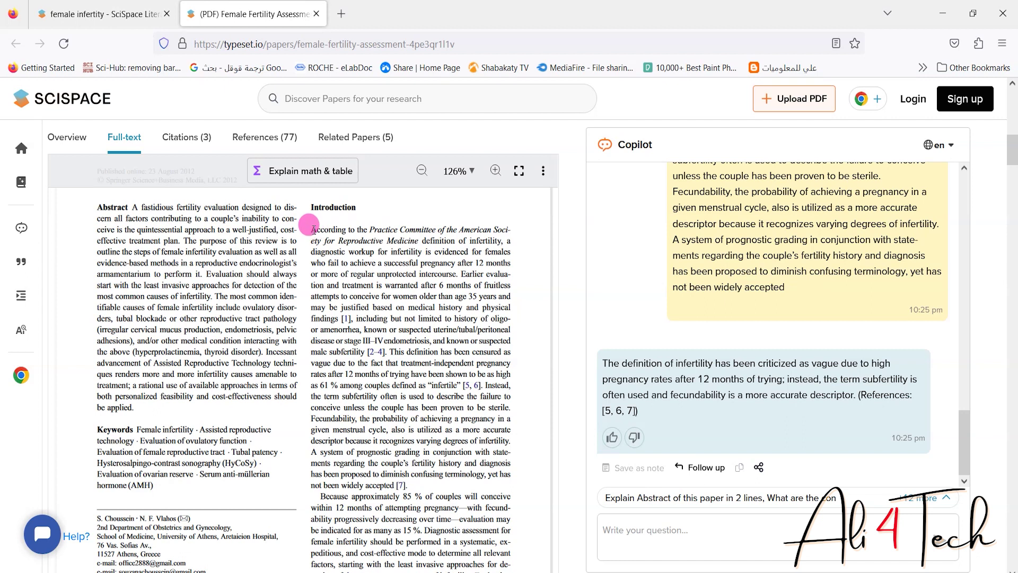
left_click_drag(312, 229, 339, 320)
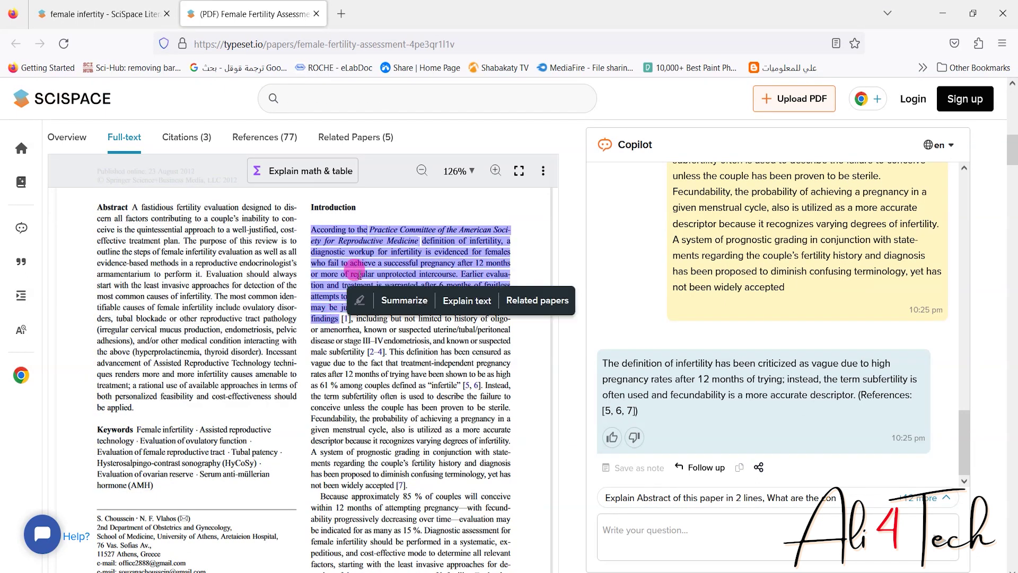
left_click(542, 170)
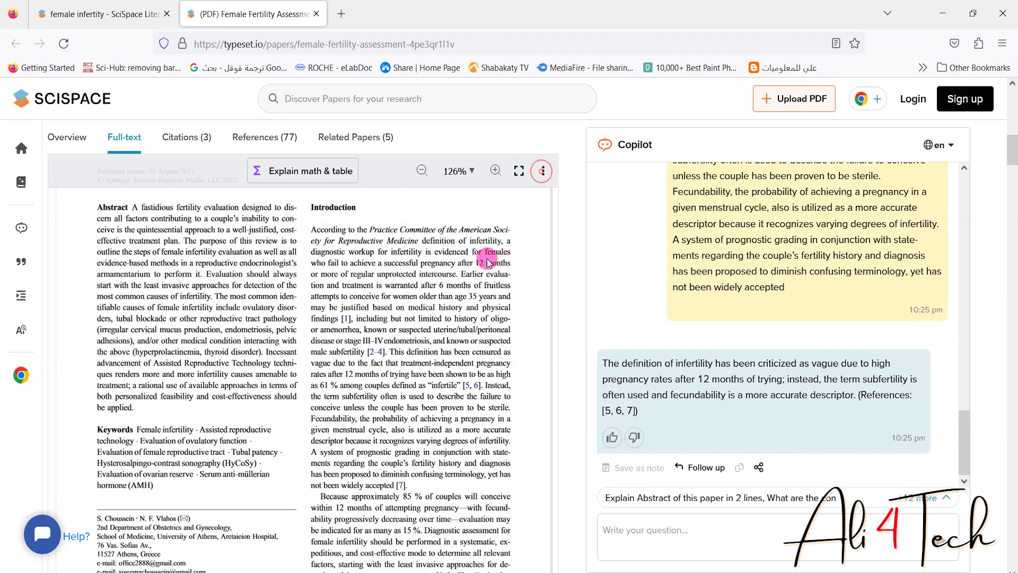
left_click_drag(310, 229, 343, 318)
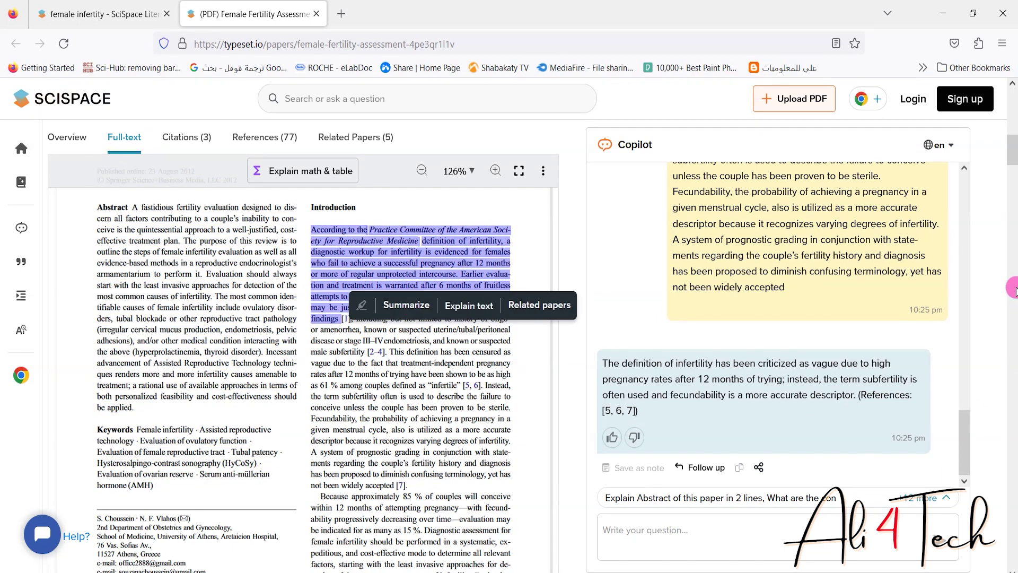
- Open the citing options of the Female Fertility Assessment paper and choose the MLA style
left_click_drag(966, 435, 966, 359)
left_click_drag(1013, 160, 1013, 106)
left_click(521, 227)
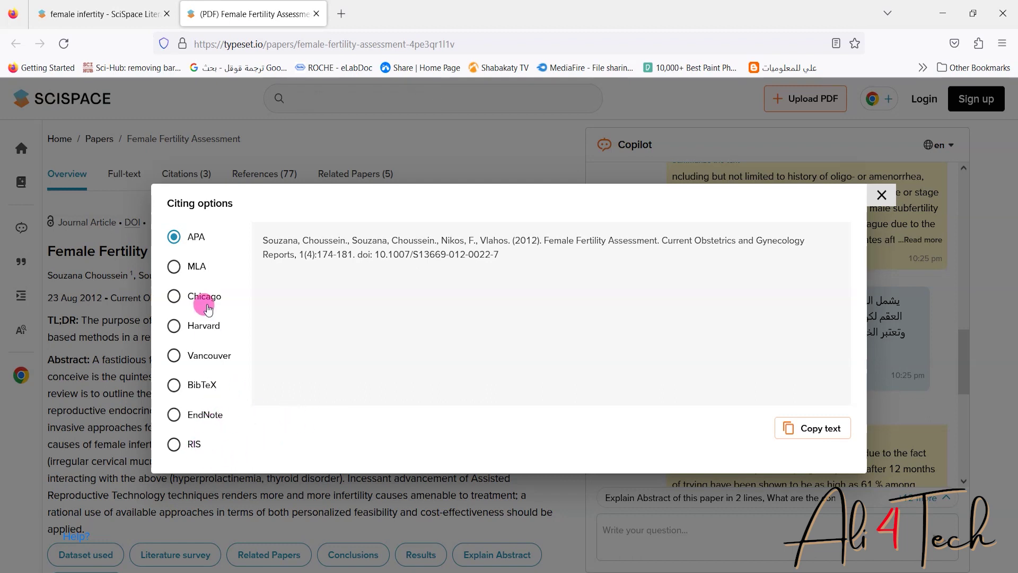
left_click(175, 268)
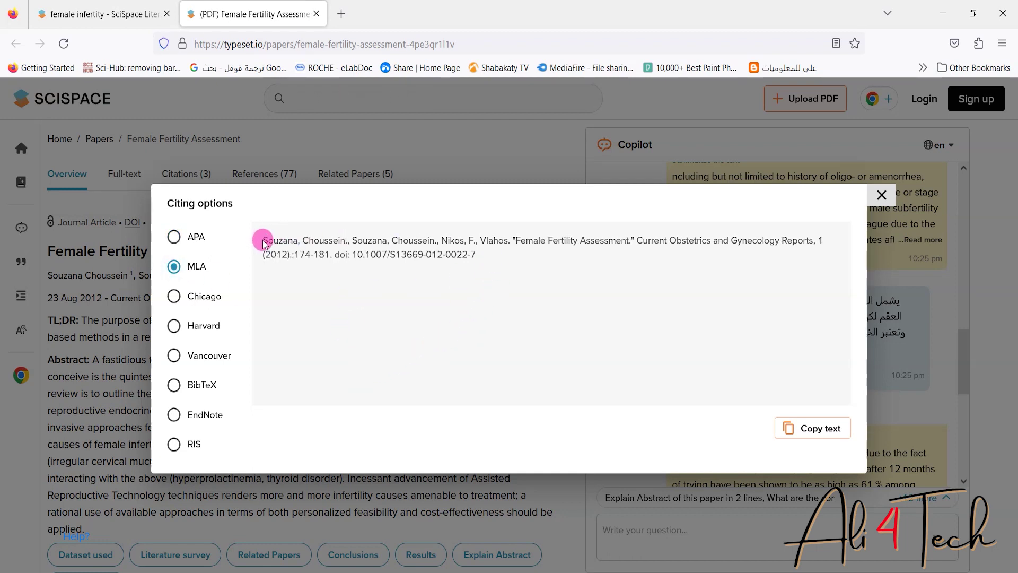
- Select the full MLA citation text, bring up its copy option, and close the citing options
left_click_drag(261, 235, 600, 268)
right_click(474, 250)
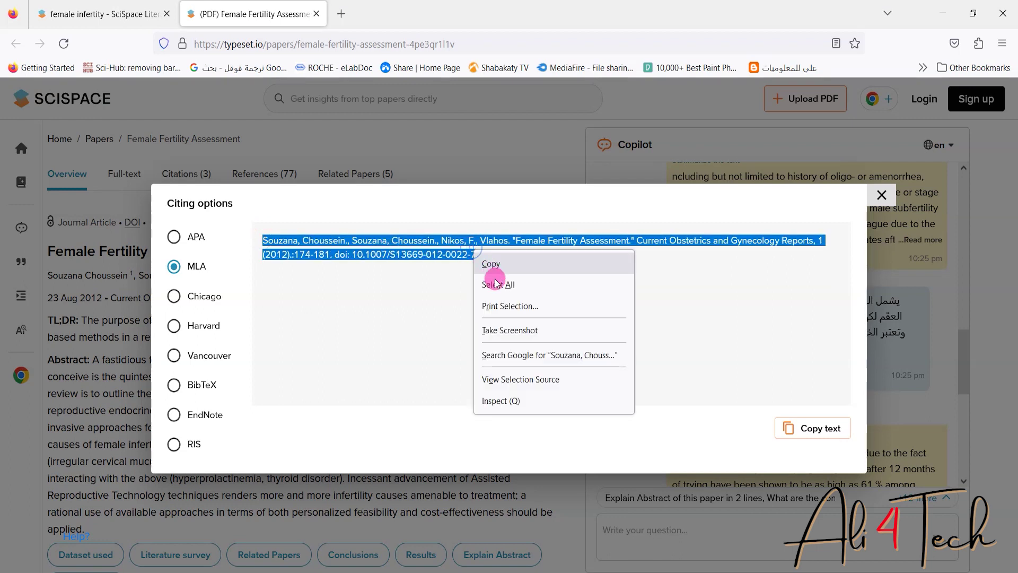
left_click(880, 197)
left_click(880, 197)
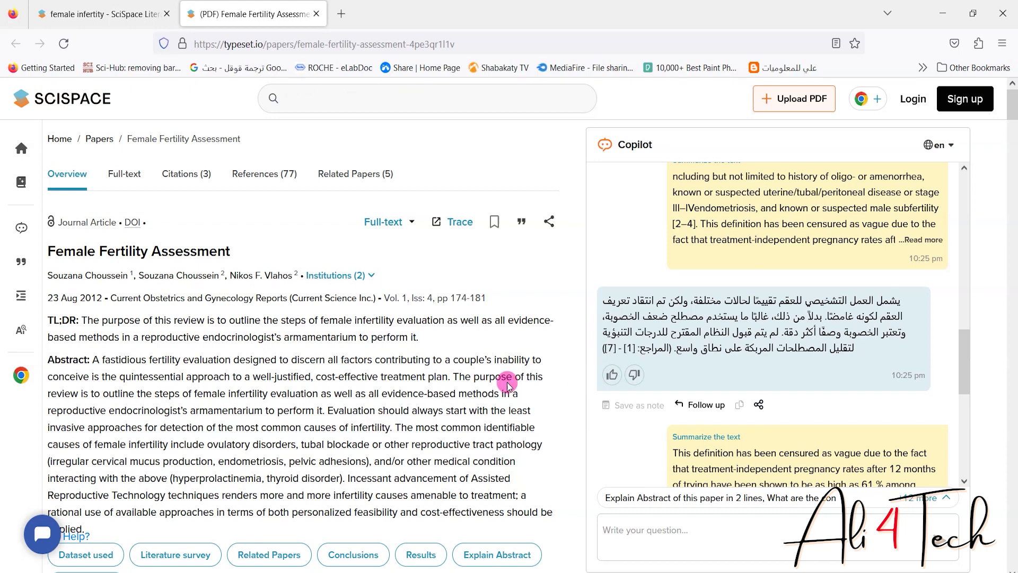
- Ask Copilot the suggested question "Methods used in this paper" and look over its answer
left_click_drag(1011, 106, 1014, 194)
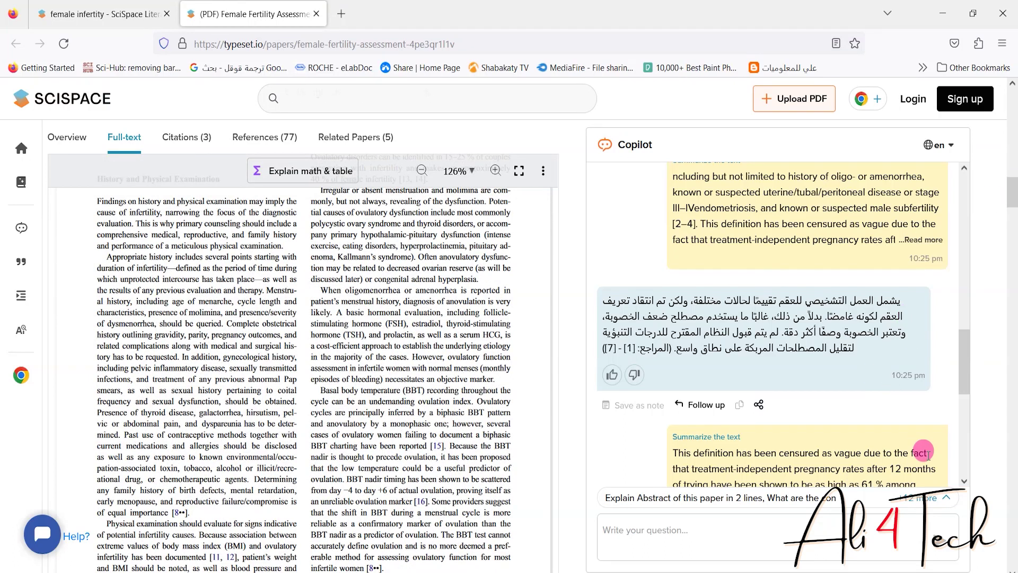
left_click(948, 501)
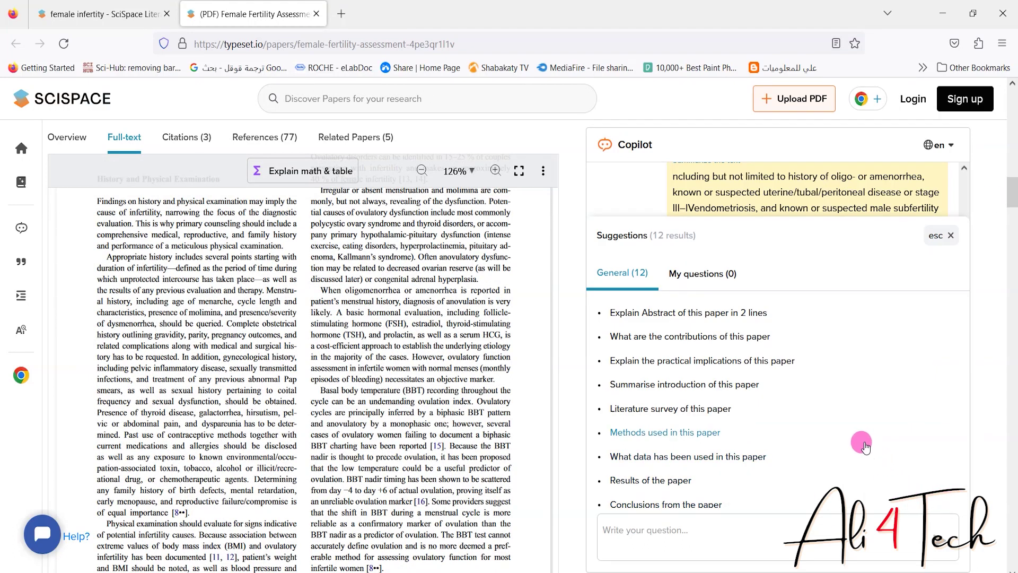
left_click(682, 433)
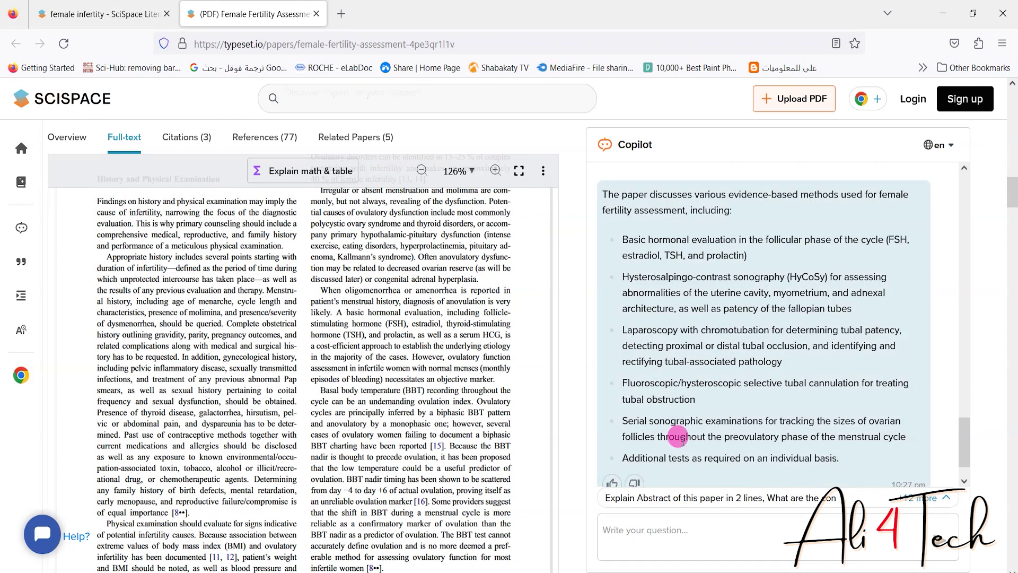
scroll(966, 440, "up", 1)
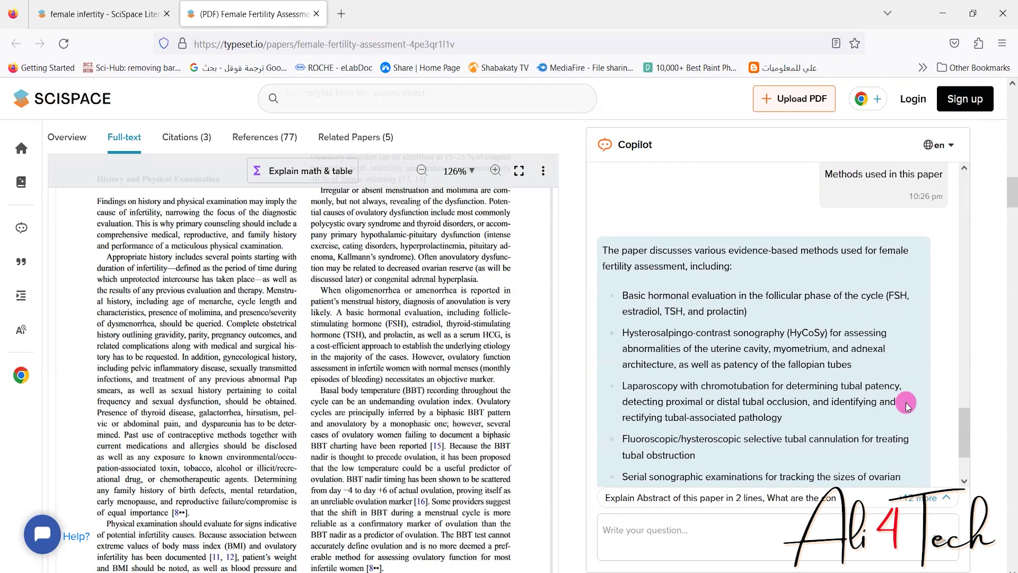
scroll(970, 426, "down", 2)
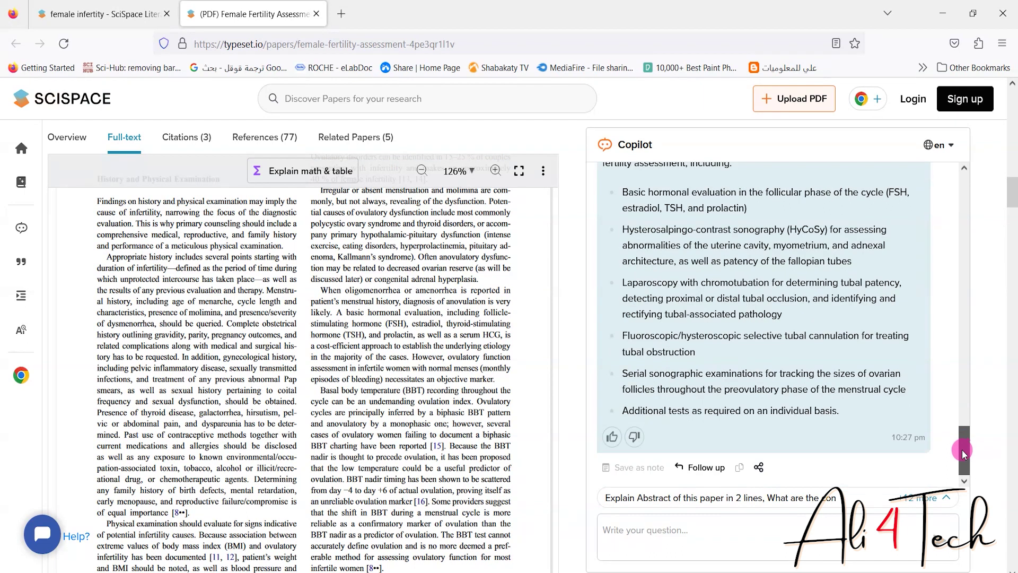
right_click(745, 284)
triple_click(694, 284)
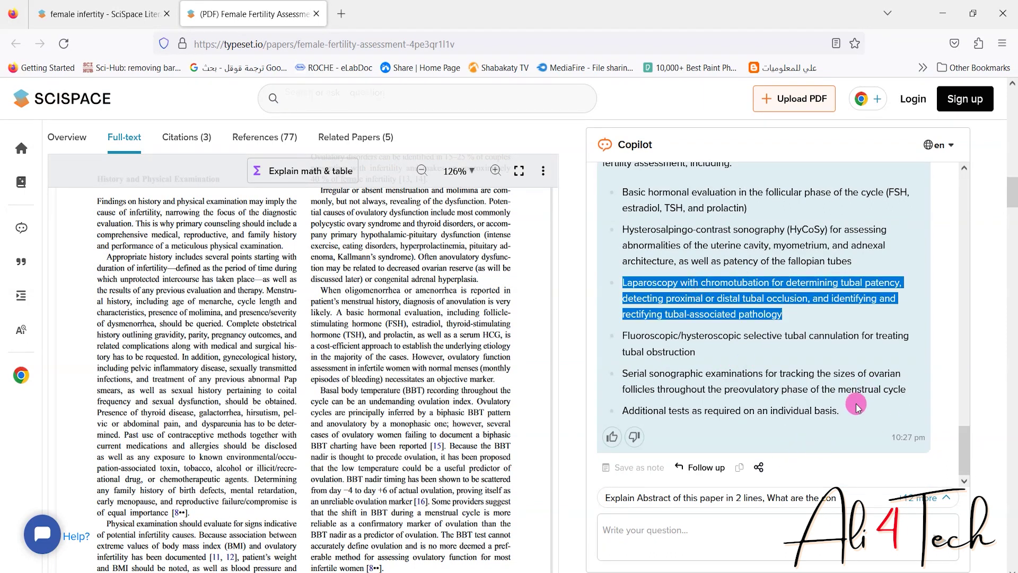
left_click_drag(847, 408, 790, 391)
left_click(849, 418)
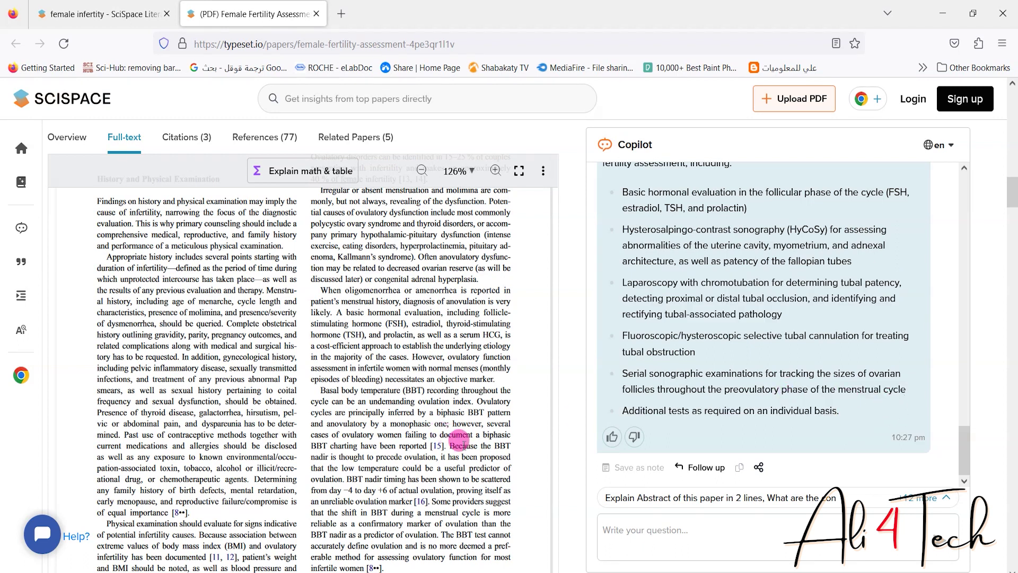
- Ask Copilot the suggested question "Results of the paper"
left_click(935, 501)
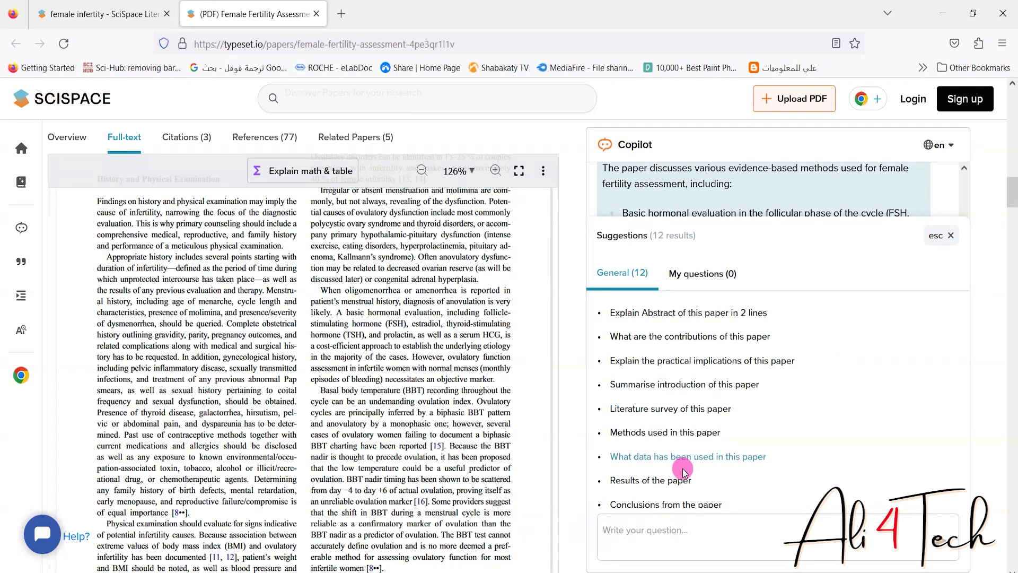
left_click(671, 481)
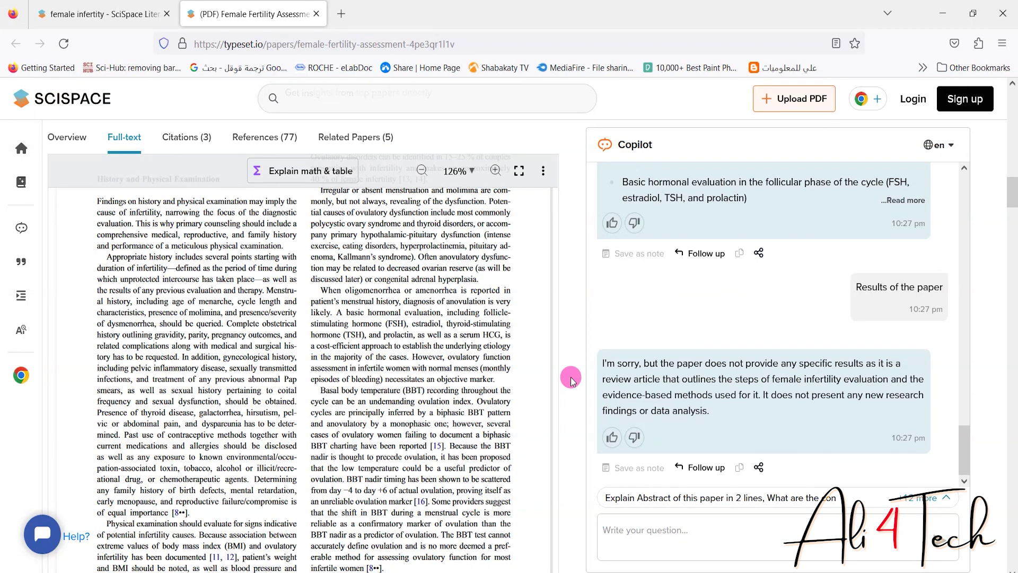
- Bring up the screen annotation tools, try the rectangle tool, and return to the selection pointer
key("ctrl+alt+d")
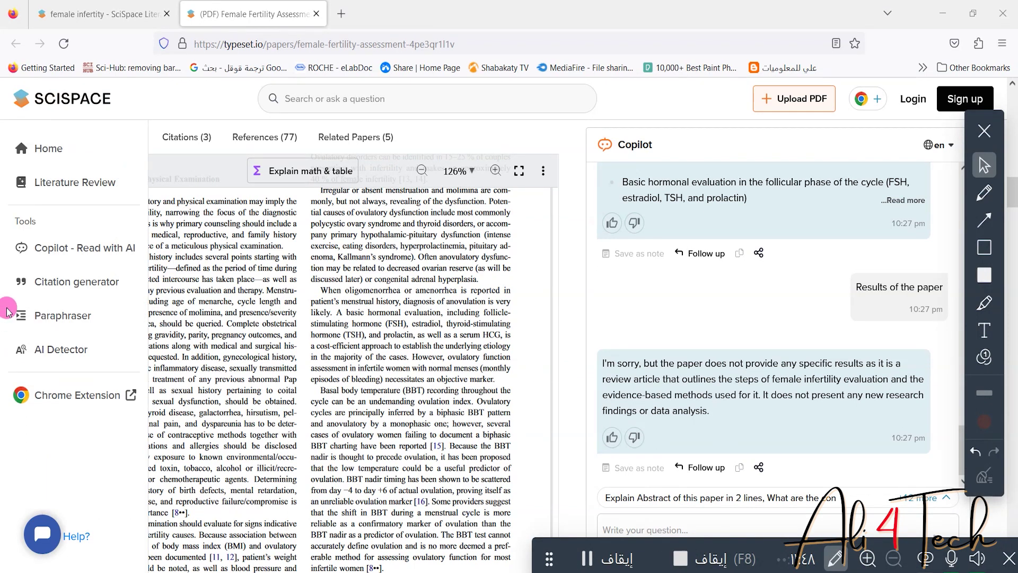
left_click(979, 248)
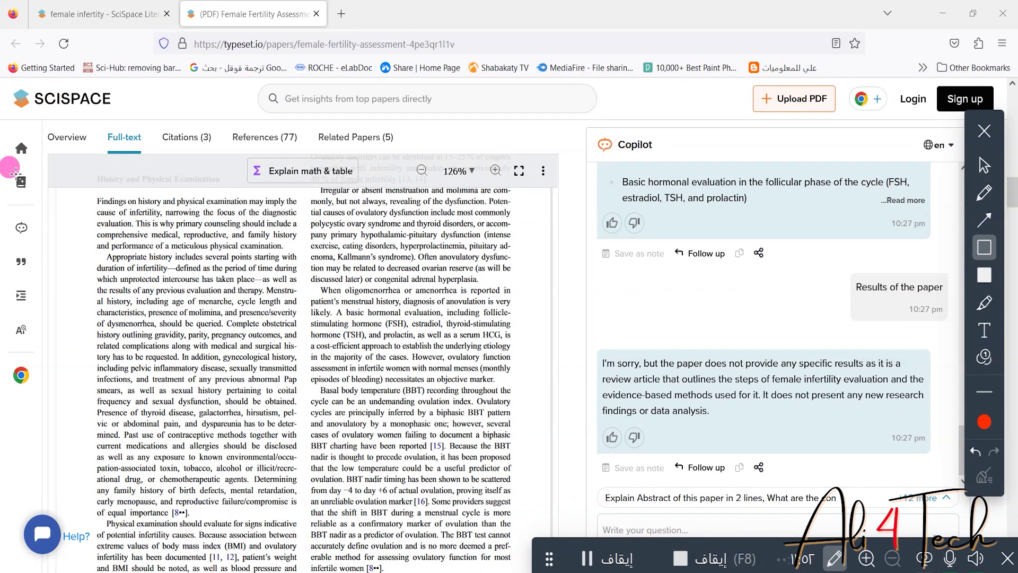
left_click(984, 165)
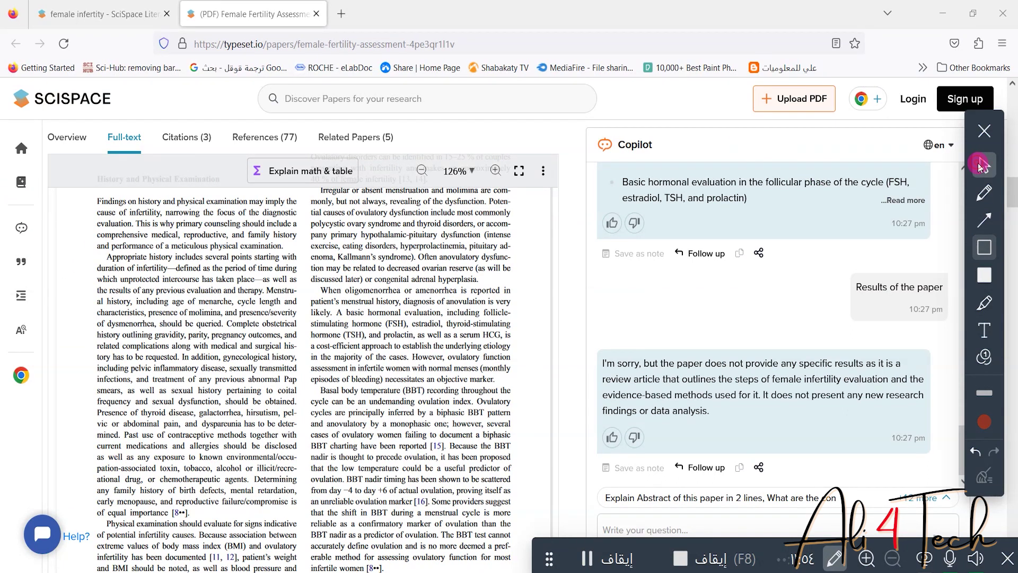
mouse_move(5, 201)
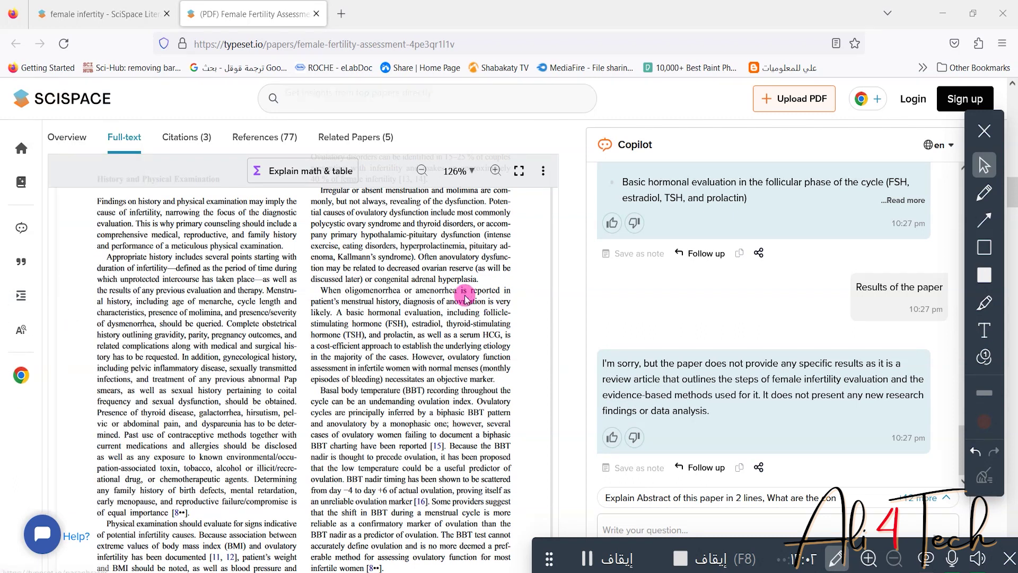
- Copy the paper's paragraph from "When oligomenorrhea or amenorrhea" to "objective marker" and open the Paraphraser
mouse_move(323, 286)
left_mouse_down()
mouse_move(416, 325)
mouse_move(371, 347)
mouse_move(374, 330)
mouse_move(447, 379)
mouse_move(505, 382)
mouse_move(487, 378)
left_mouse_up()
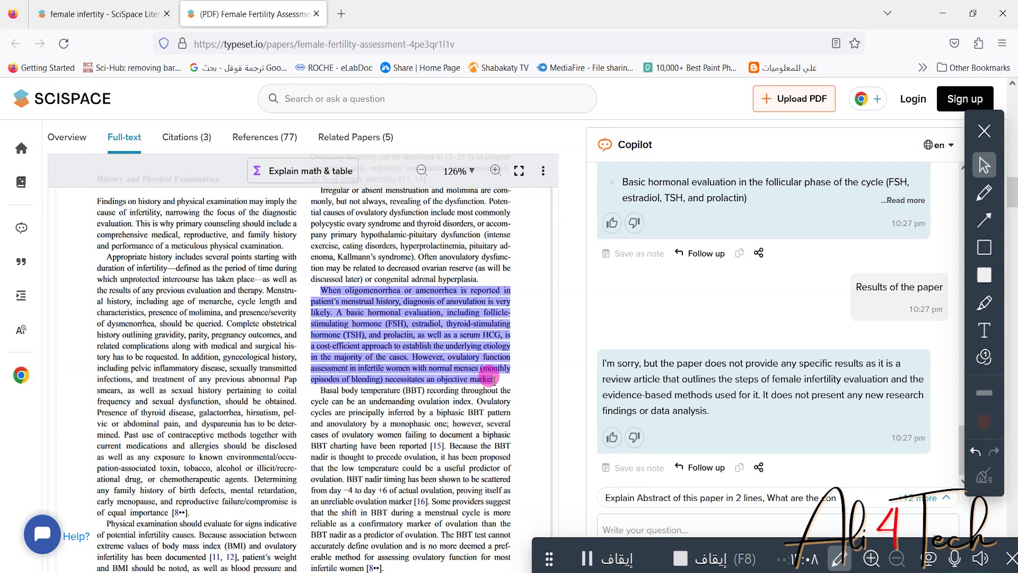
right_click(469, 345)
left_click(469, 345)
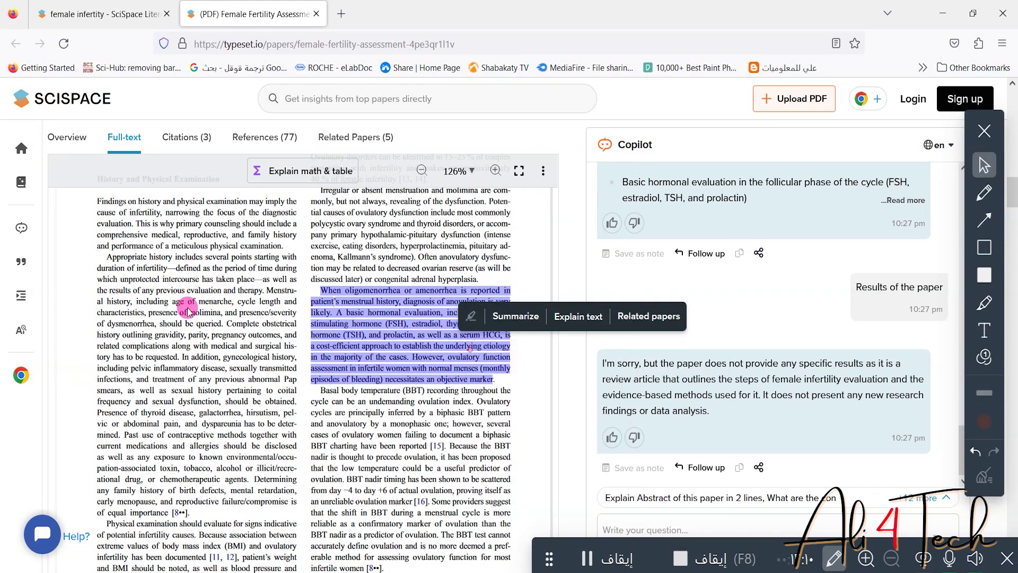
mouse_move(40, 233)
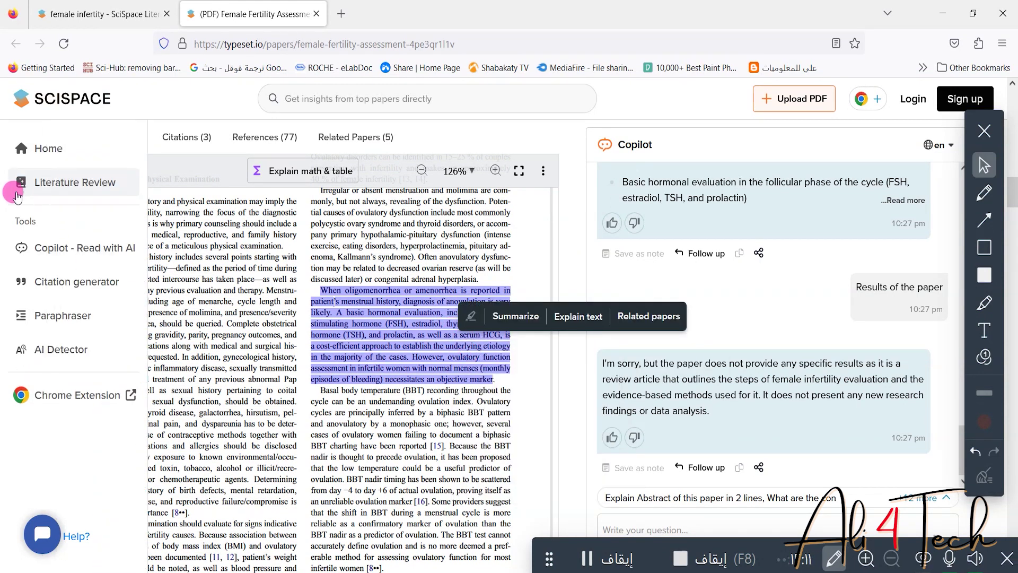
left_click(78, 316)
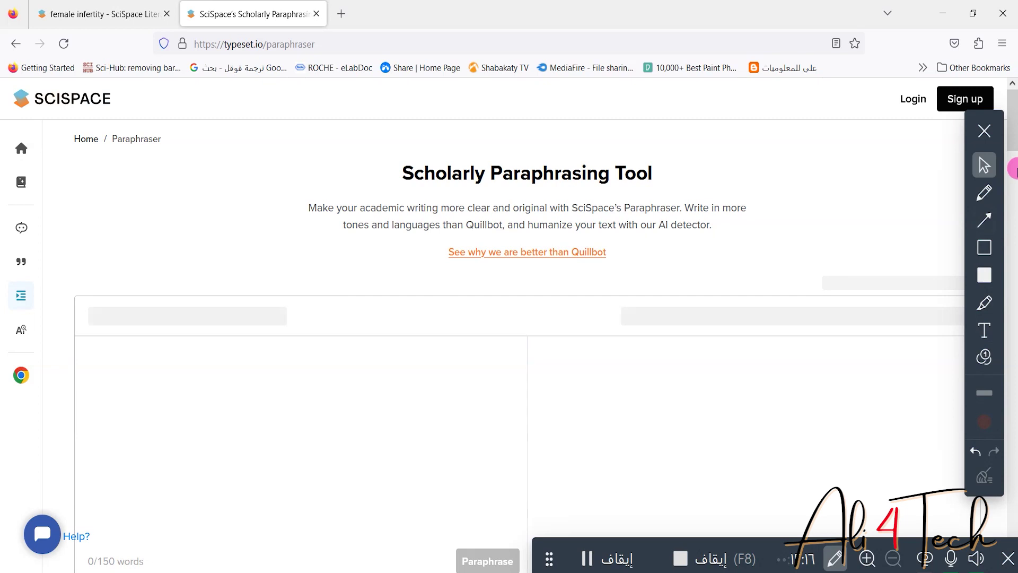
scroll(636, 356, "down", 1)
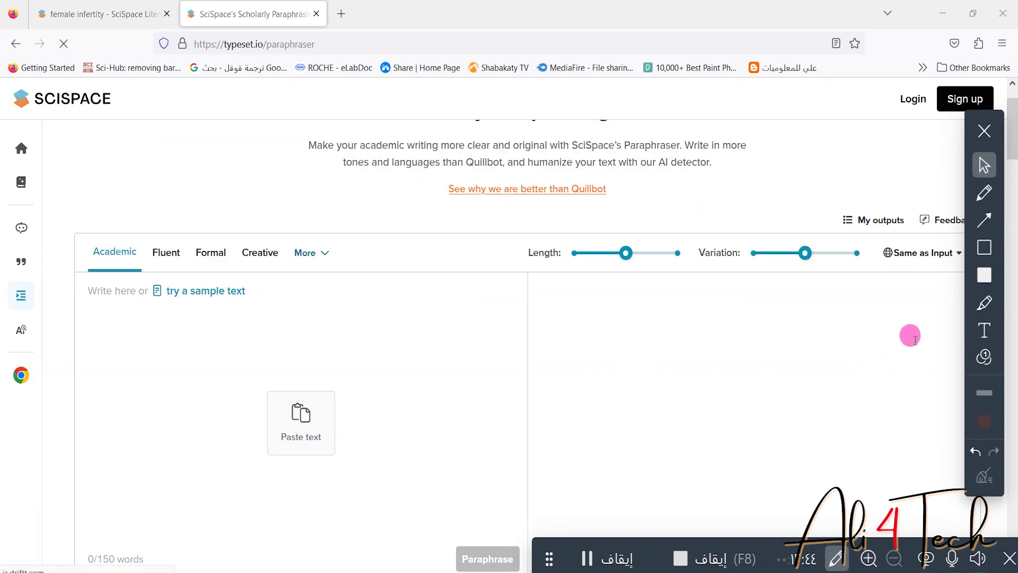
- Outline the "See why we are better than Quillbot" link with a red rectangle, then clear the annotation
left_click(984, 247)
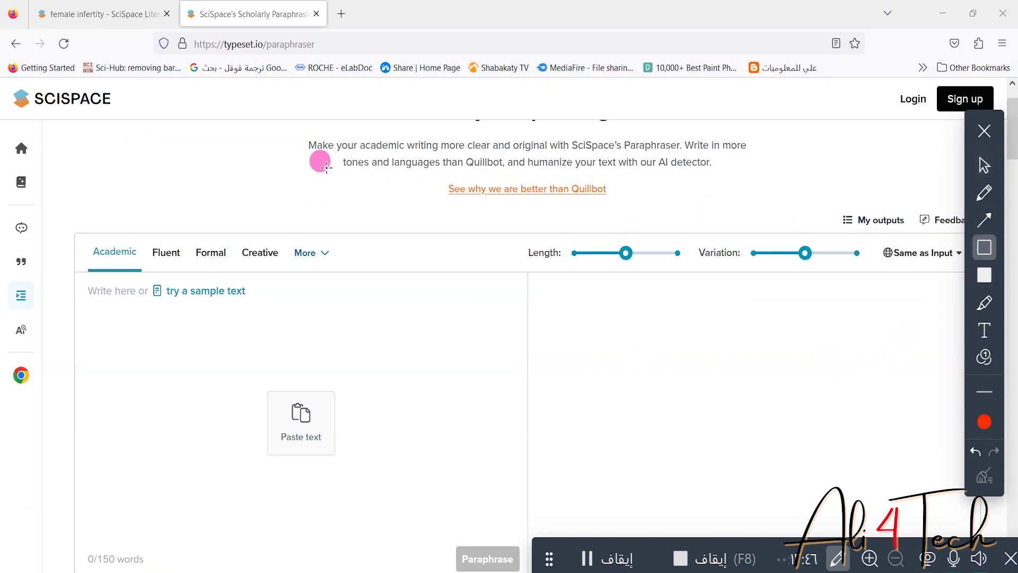
mouse_move(431, 180)
left_mouse_down()
mouse_move(512, 201)
mouse_move(626, 208)
left_mouse_up()
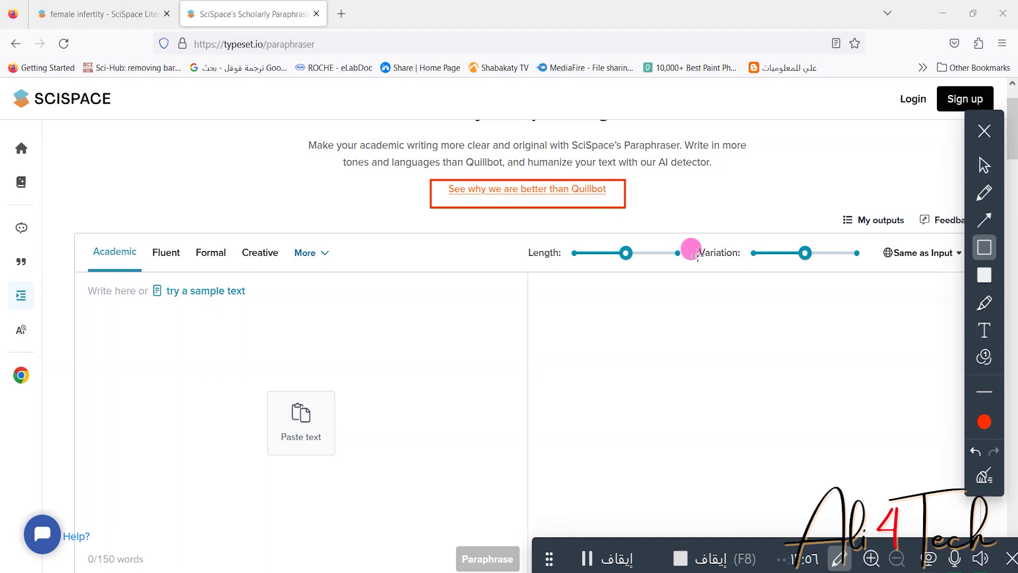
left_click(984, 479)
left_click(984, 165)
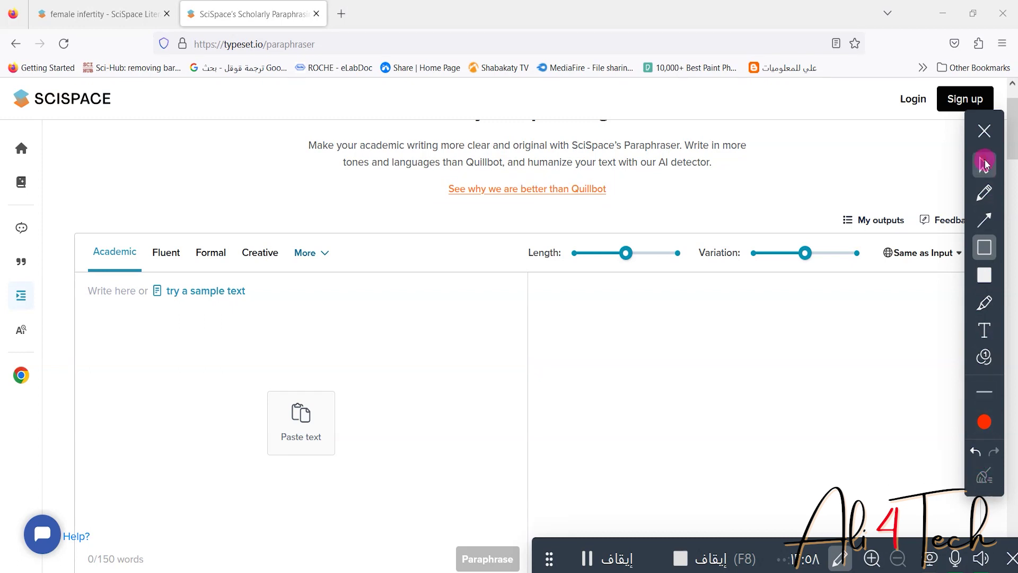
- Paste the copied oligomenorrhea paragraph into the Paraphraser's input area
right_click(120, 295)
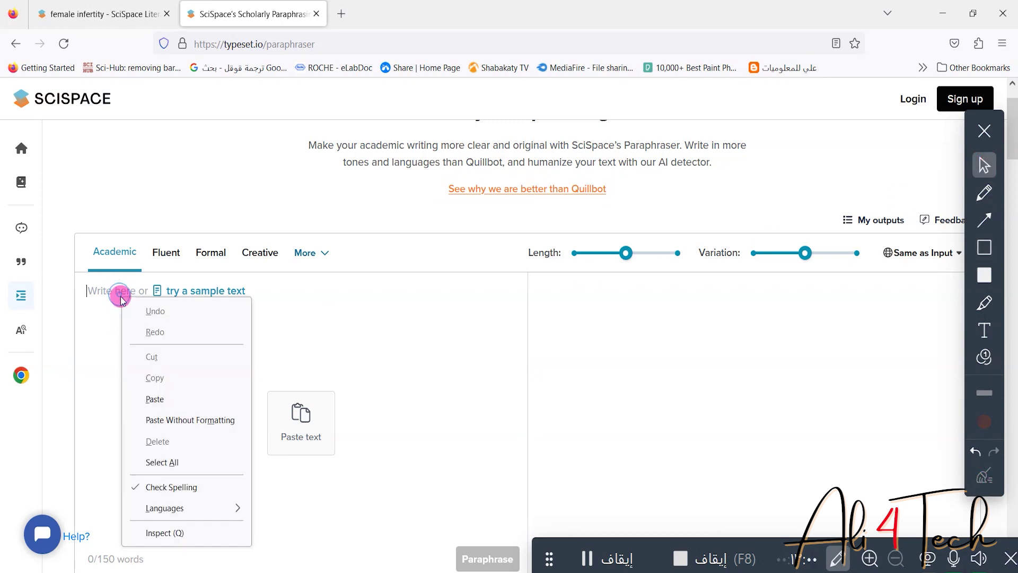
left_click(159, 401)
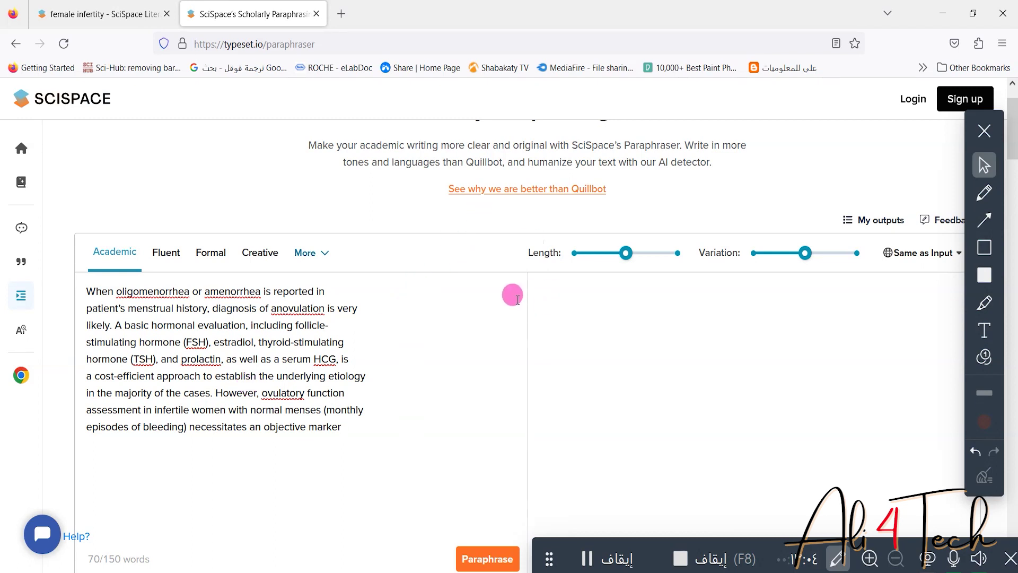
scroll(1013, 117, "down", 3)
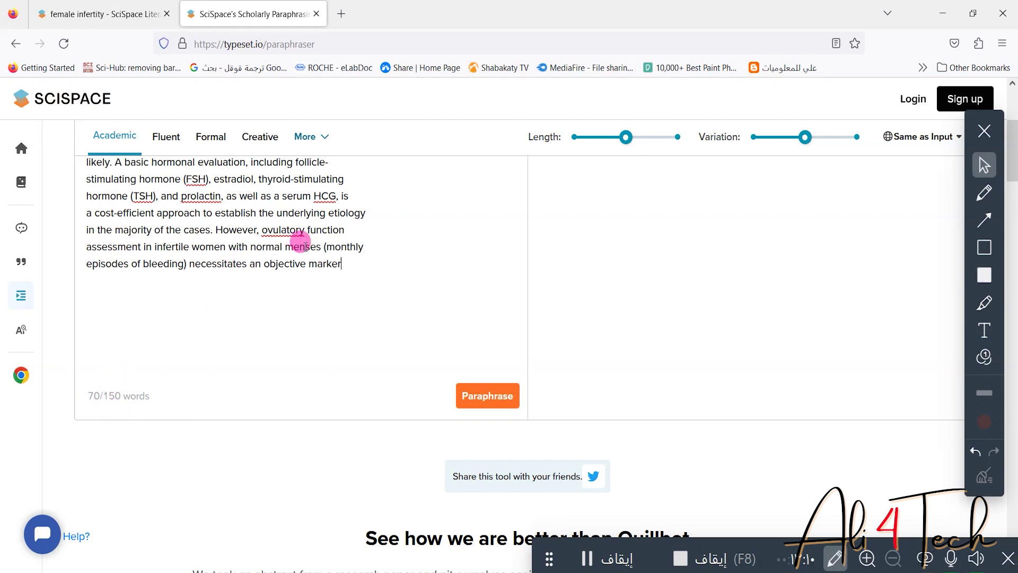
left_click_drag(1014, 159, 1014, 148)
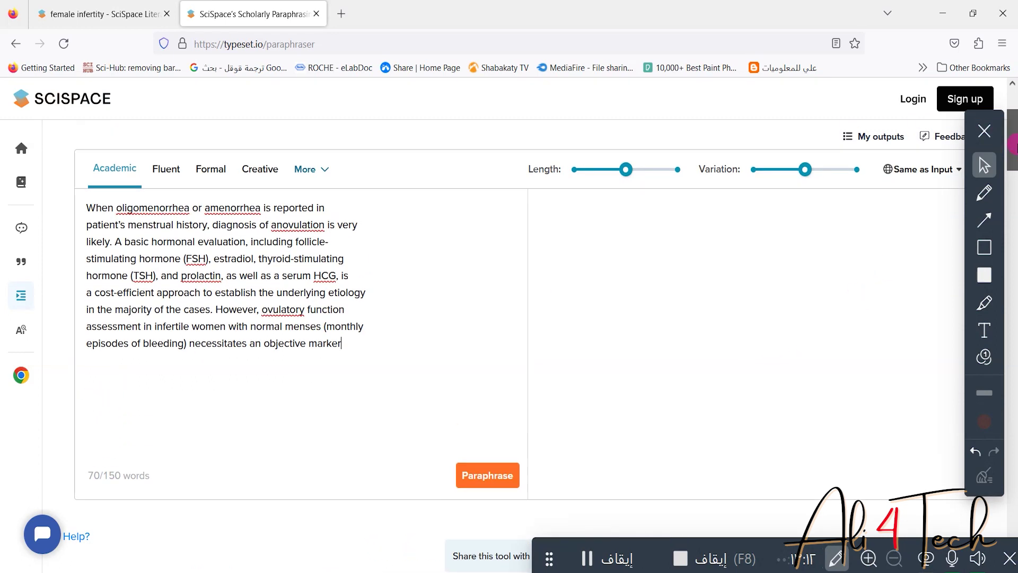
- Set the paraphrase length to Expand and the variation to Medium changes, and paraphrase the pasted text
mouse_move(627, 172)
left_click_drag(628, 174, 645, 164)
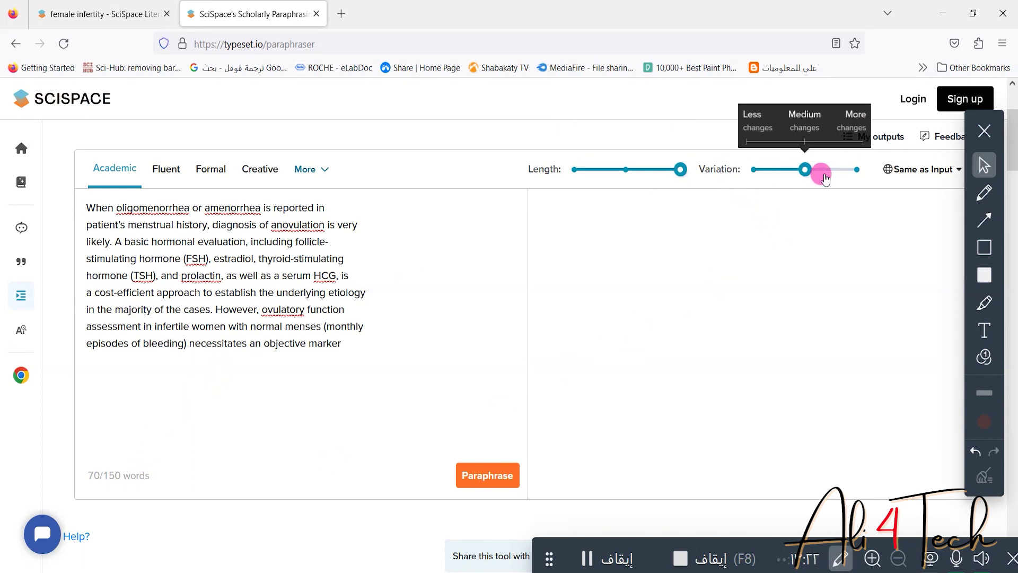
mouse_move(805, 172)
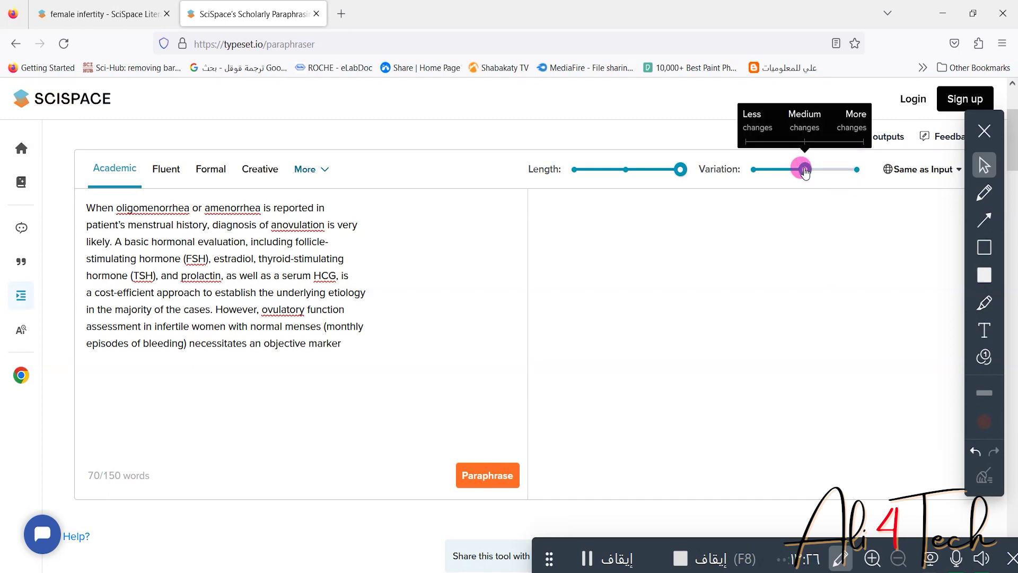
left_click(852, 169)
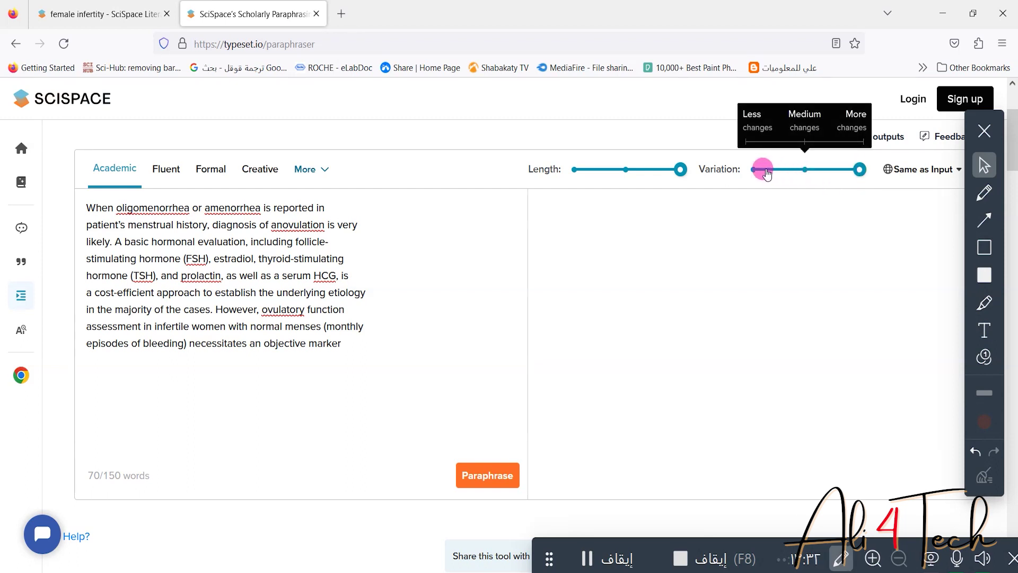
left_click(800, 169)
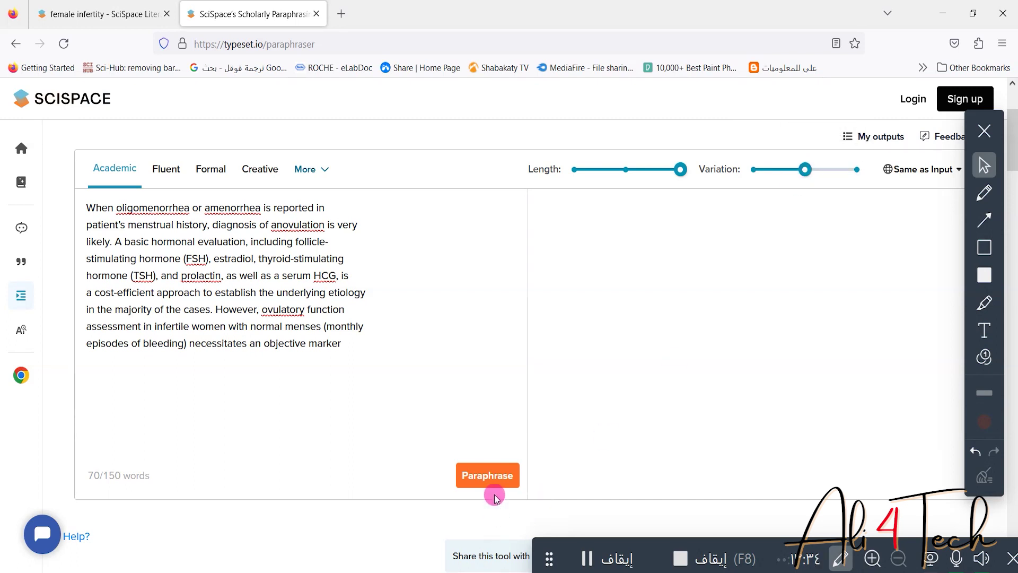
left_click(494, 477)
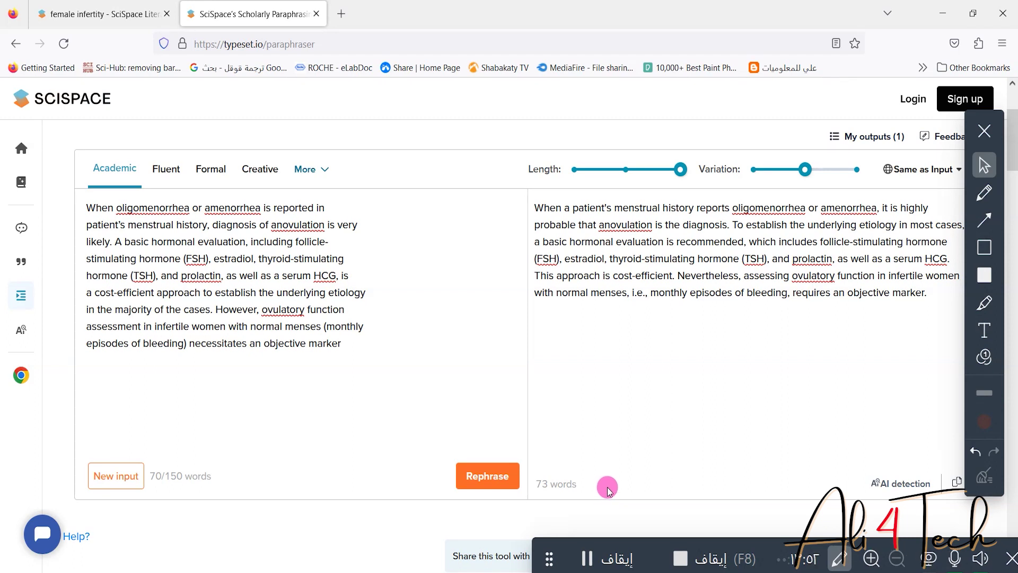
- Set the paraphrase length to Shorten and rephrase the text
left_click(574, 170)
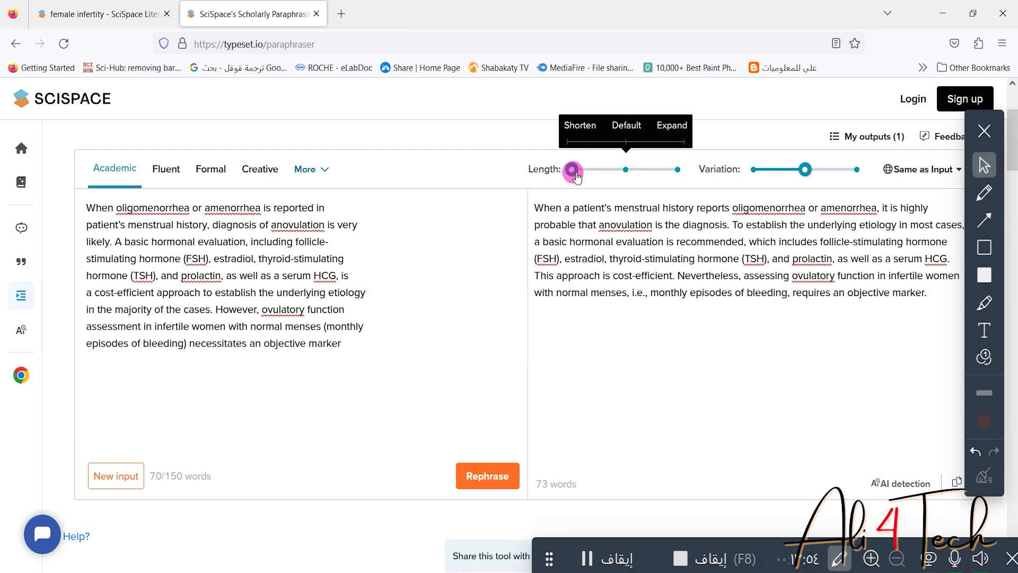
left_click(484, 474)
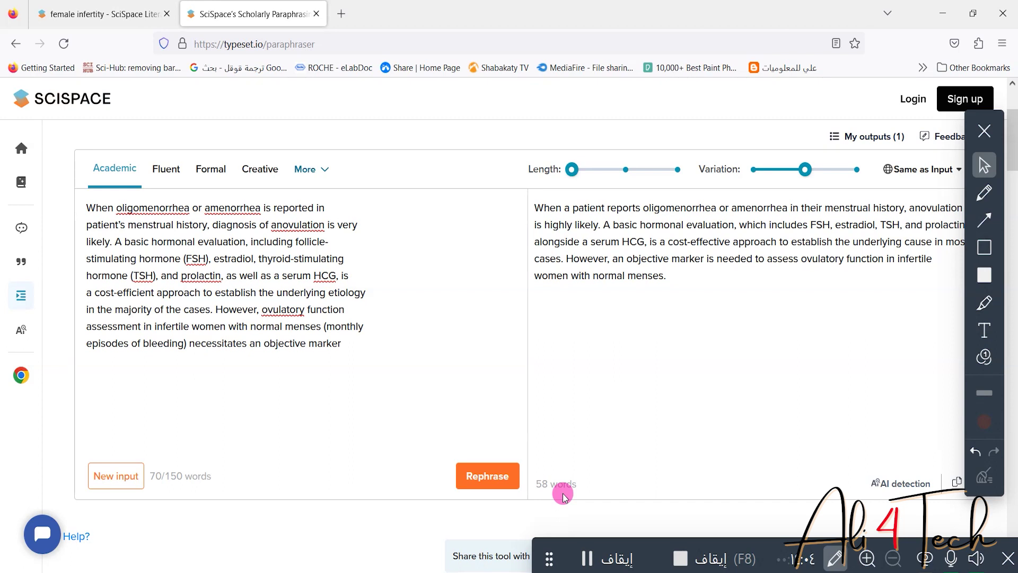
left_click_drag(599, 224, 557, 201)
left_click(784, 288)
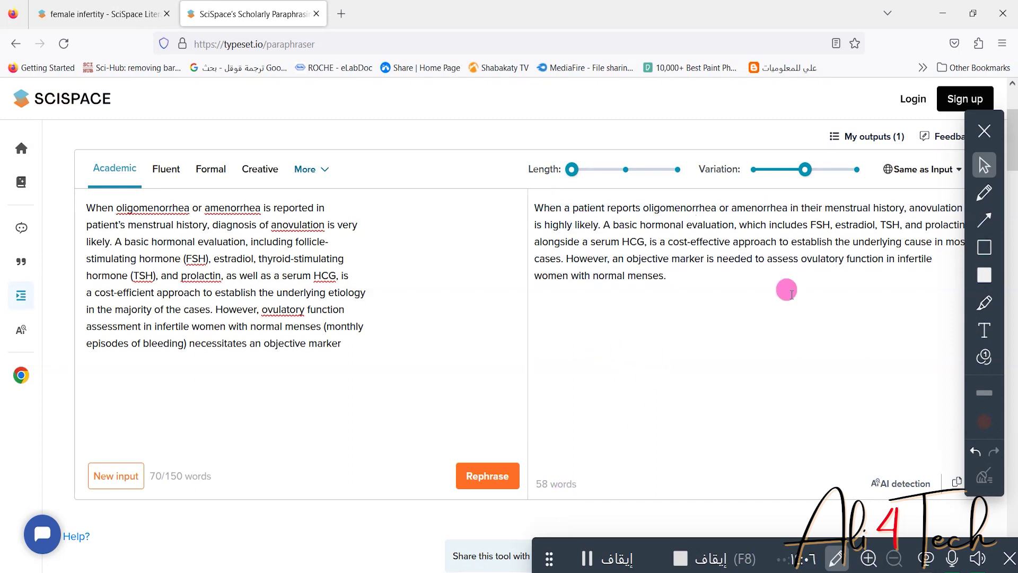
- Draw red annotation rectangles around the shortened paraphrase and around the original paragraph
left_click(984, 247)
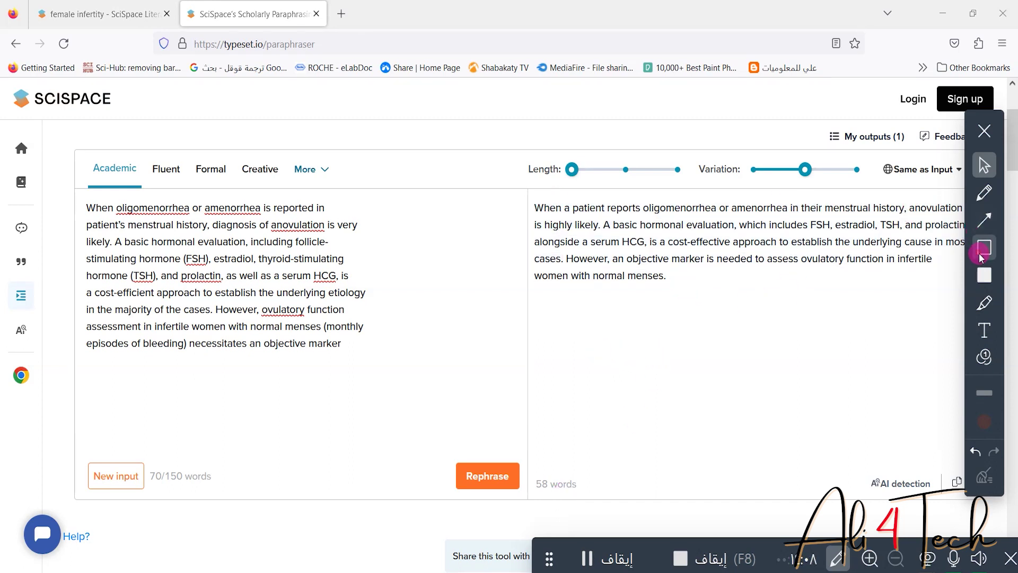
left_click_drag(946, 313, 703, 277)
left_click_drag(626, 256, 518, 202)
mouse_move(440, 324)
left_mouse_down()
mouse_move(325, 332)
mouse_move(48, 195)
mouse_move(56, 207)
left_mouse_up()
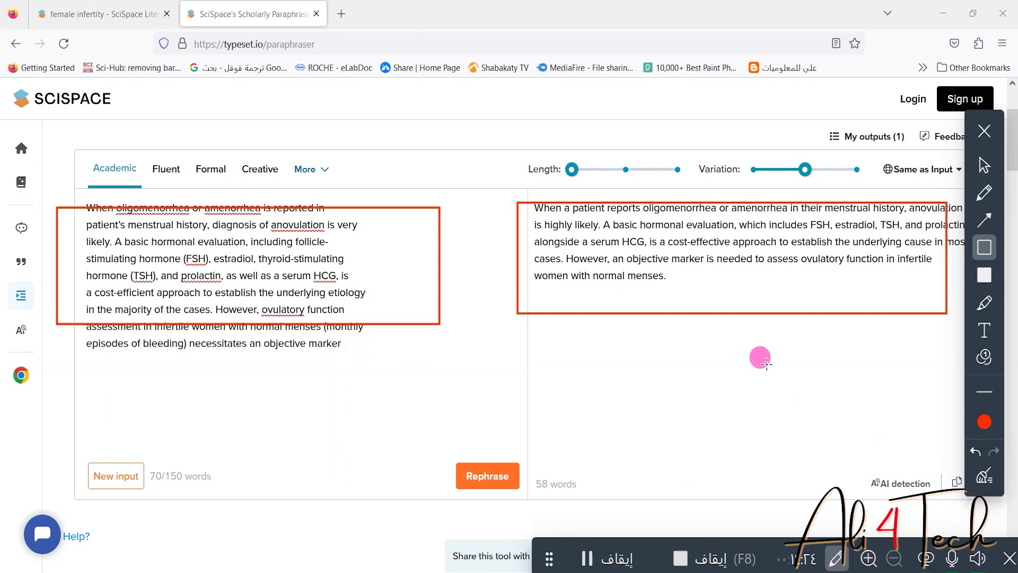
- Clear the red annotation rectangles from the screen and open the Citation generator
left_click(984, 476)
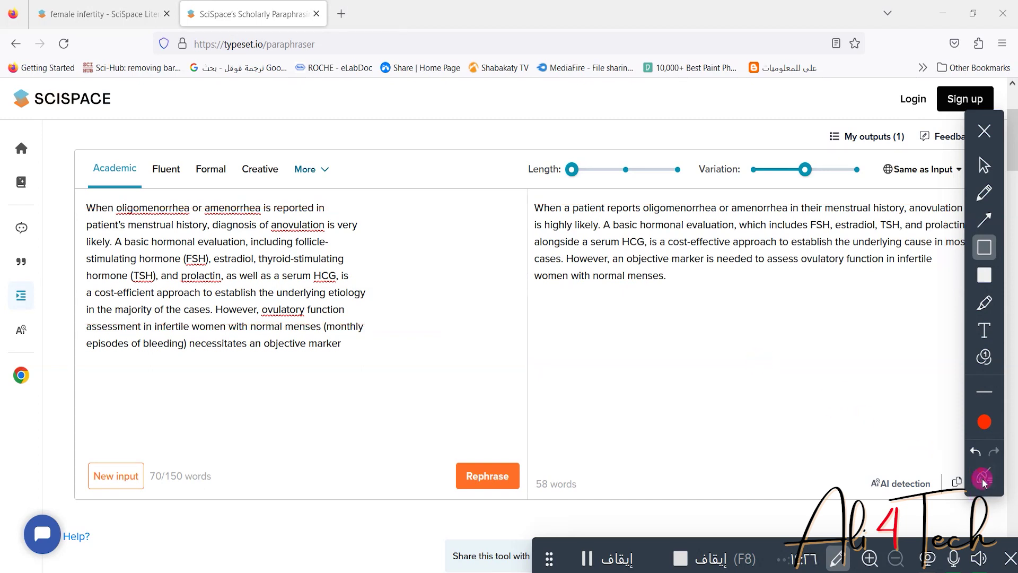
left_click(984, 166)
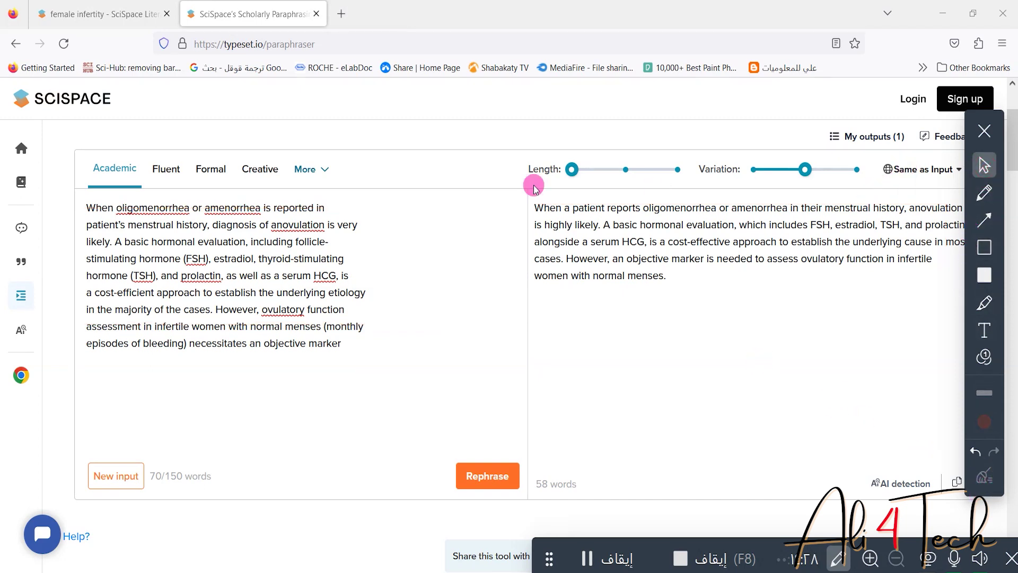
mouse_move(40, 281)
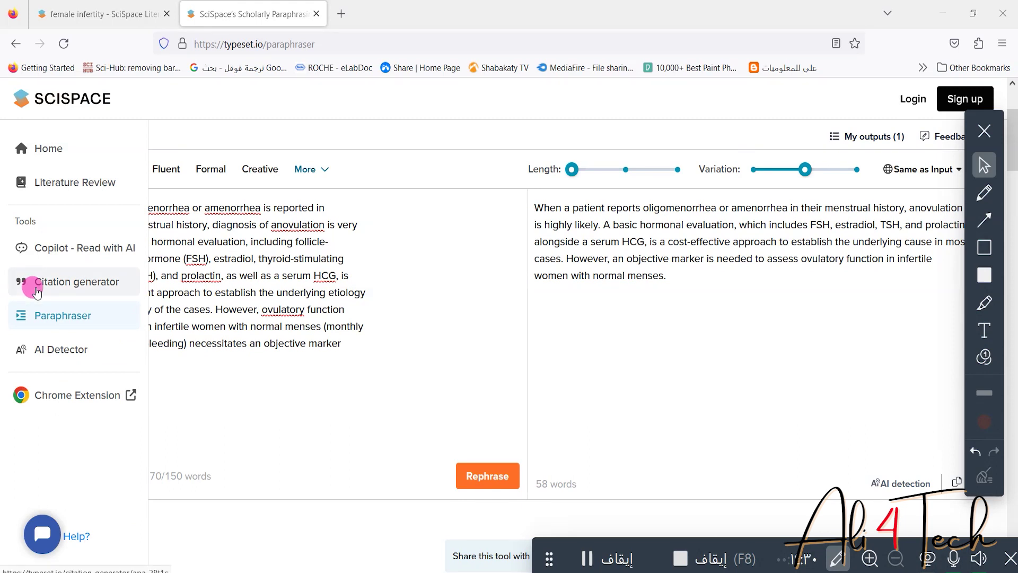
left_click(72, 285)
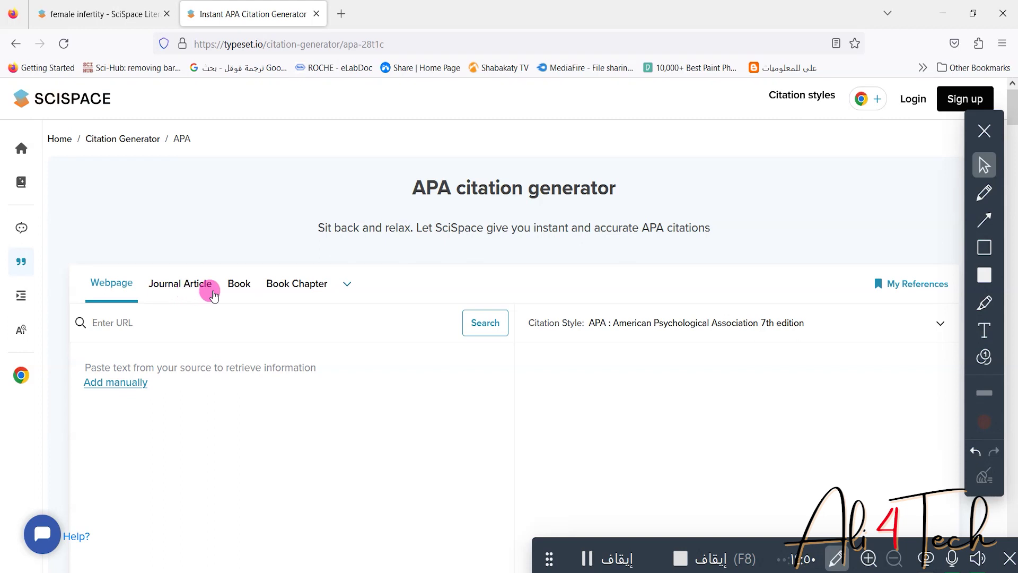
- Look through the available citation source types and the manual entry fields for webpages and journal articles
left_click(349, 285)
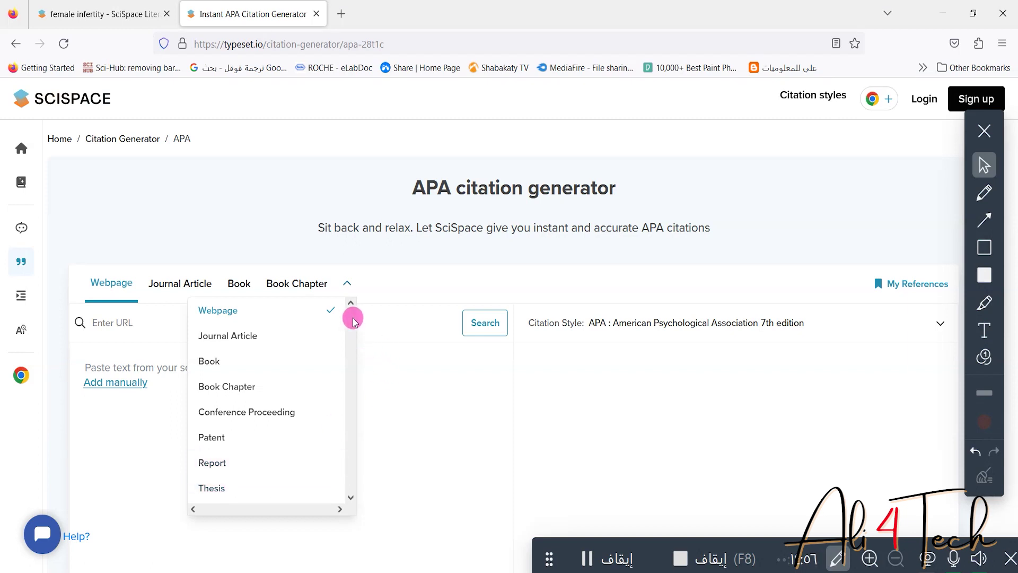
left_click(371, 494)
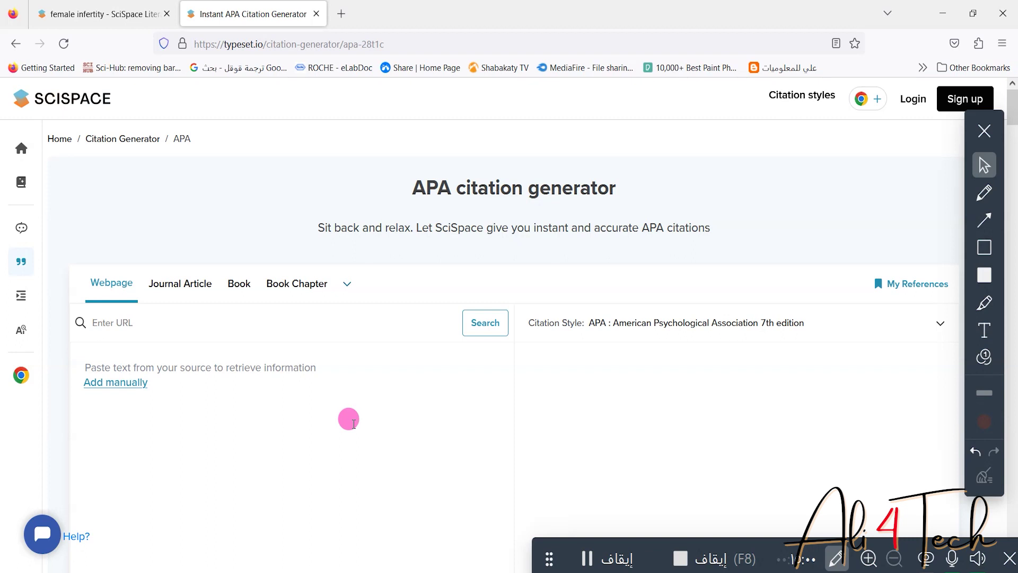
left_click(126, 383)
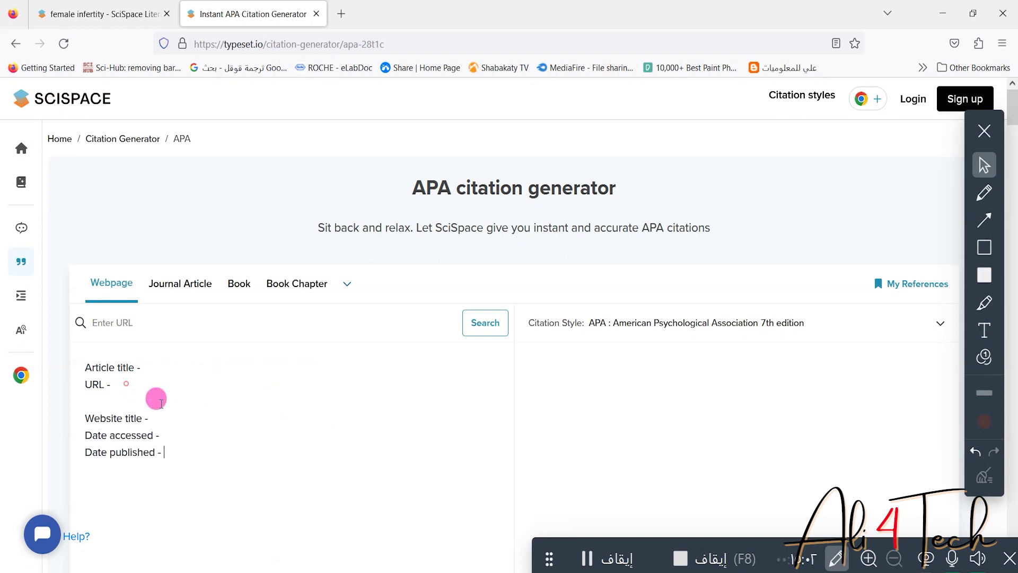
left_click(131, 324)
left_click(198, 281)
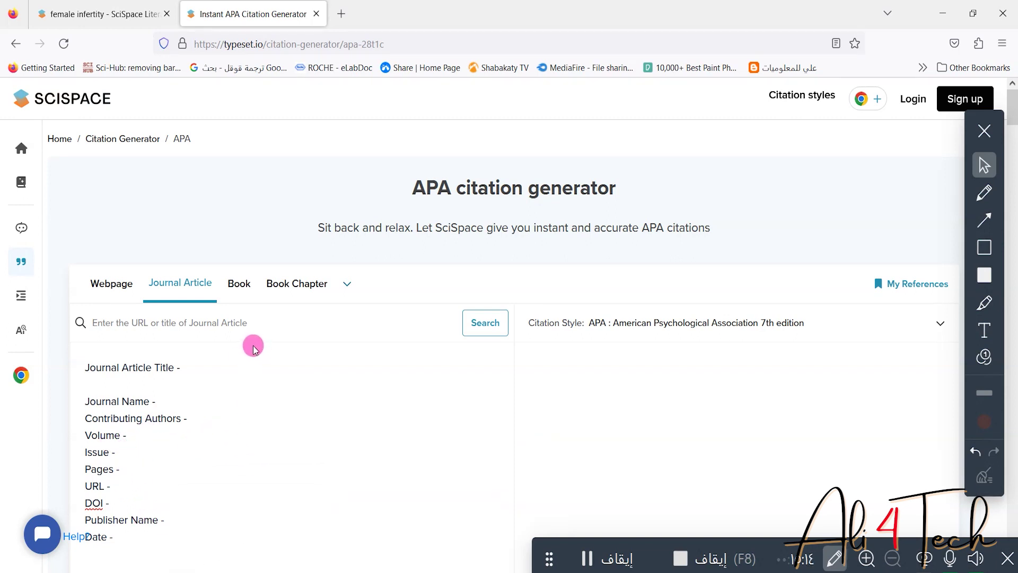
- Search webpage sources for "female", select the "Female sexual slavery" result and generate its APA citation
left_click(119, 281)
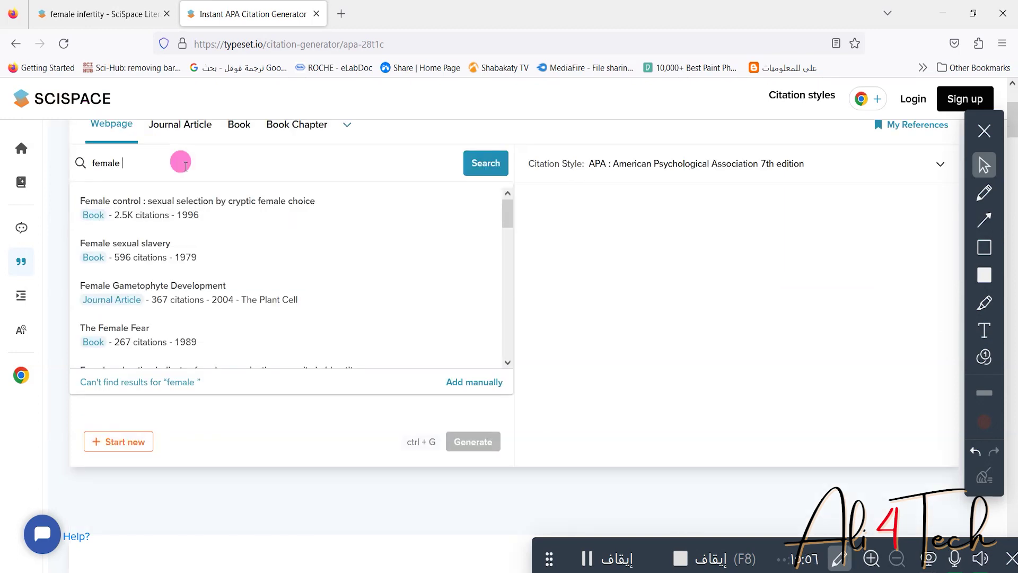
mouse_move(162, 215)
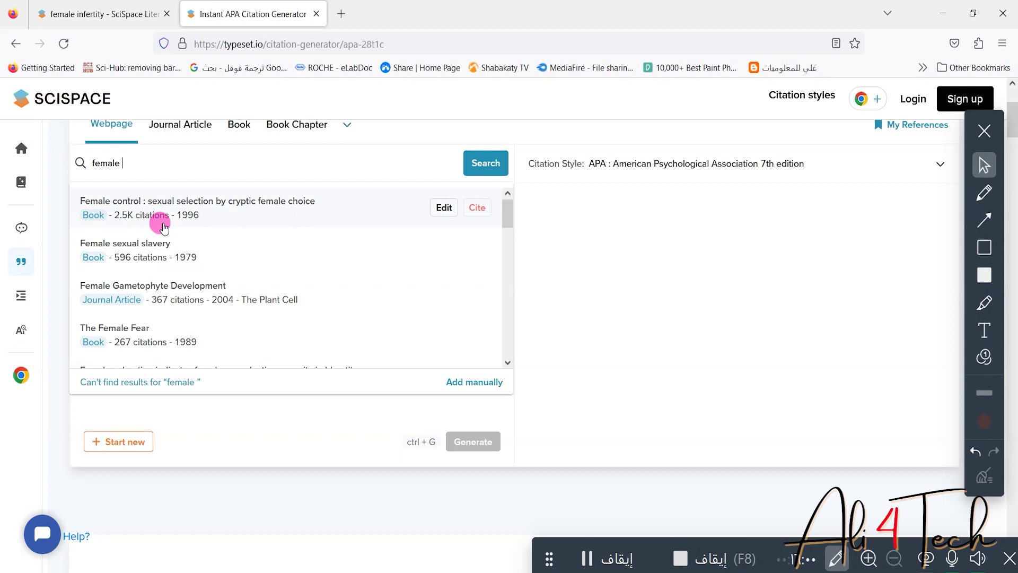
mouse_move(125, 254)
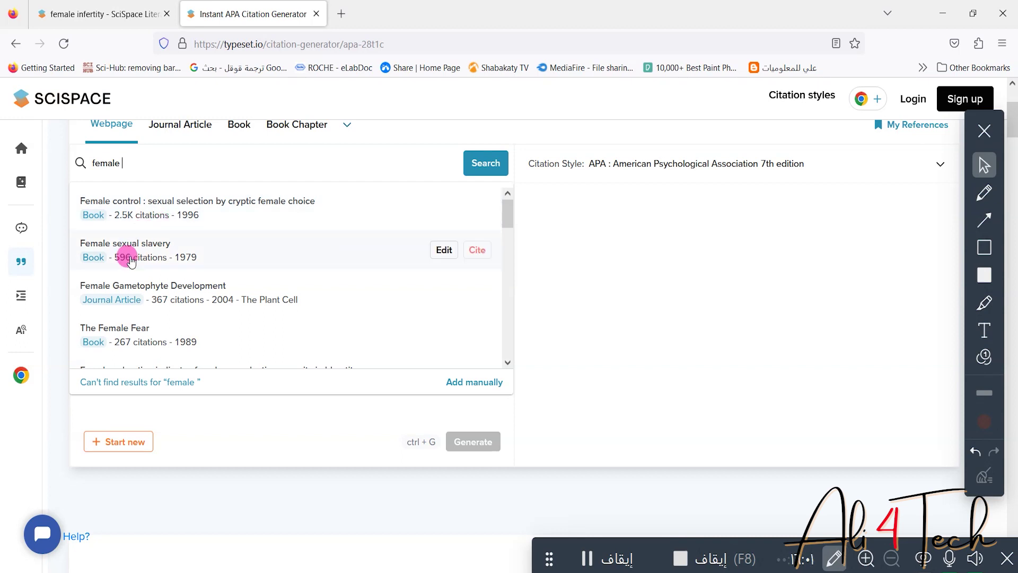
left_click(263, 255)
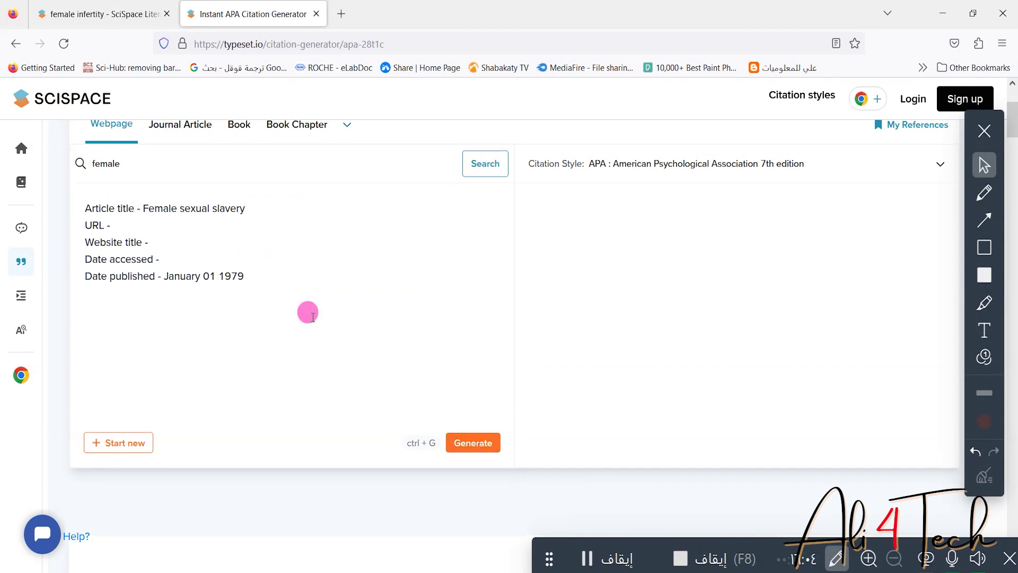
left_click(485, 446)
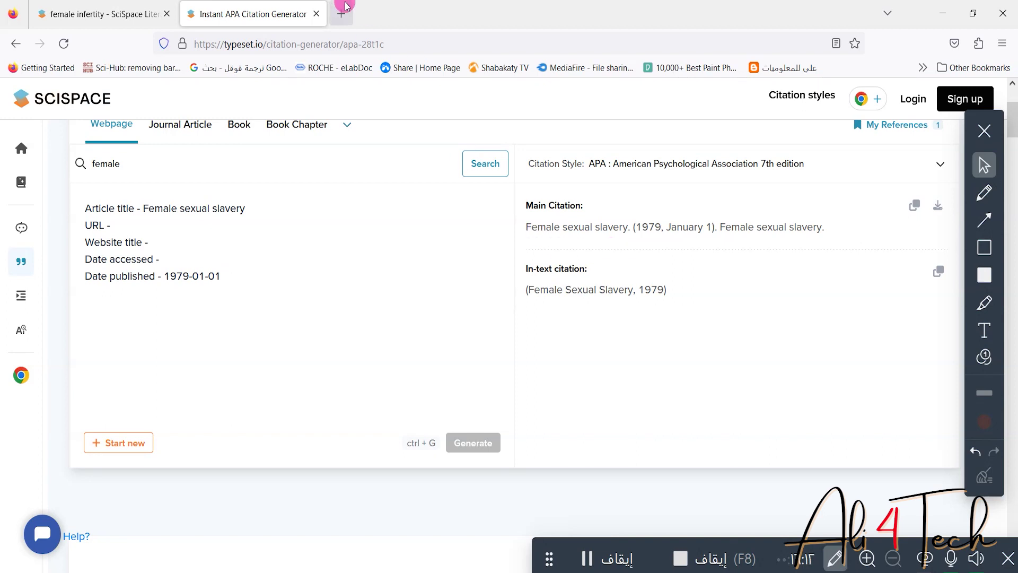
left_click(345, 42)
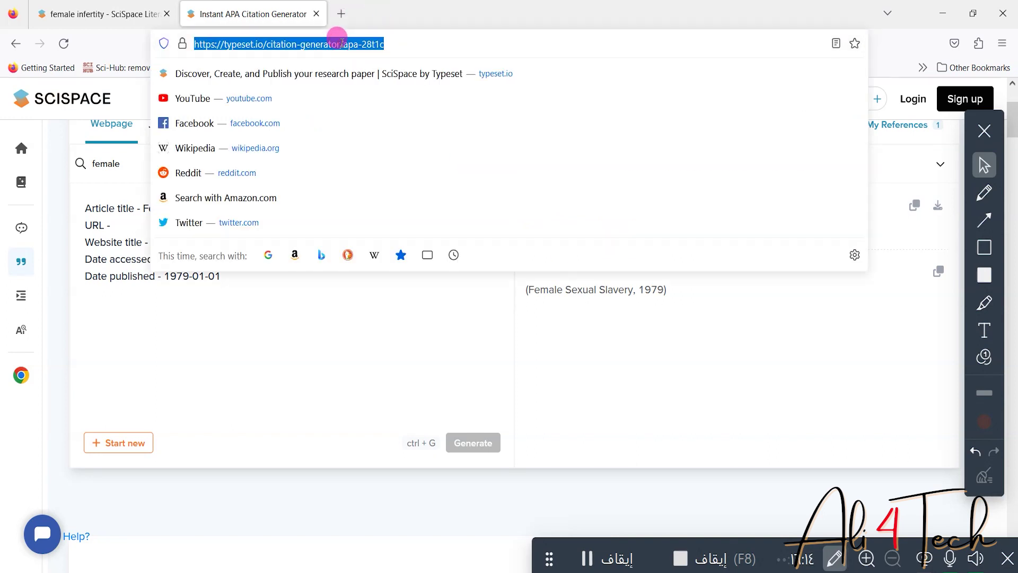
right_click(343, 44)
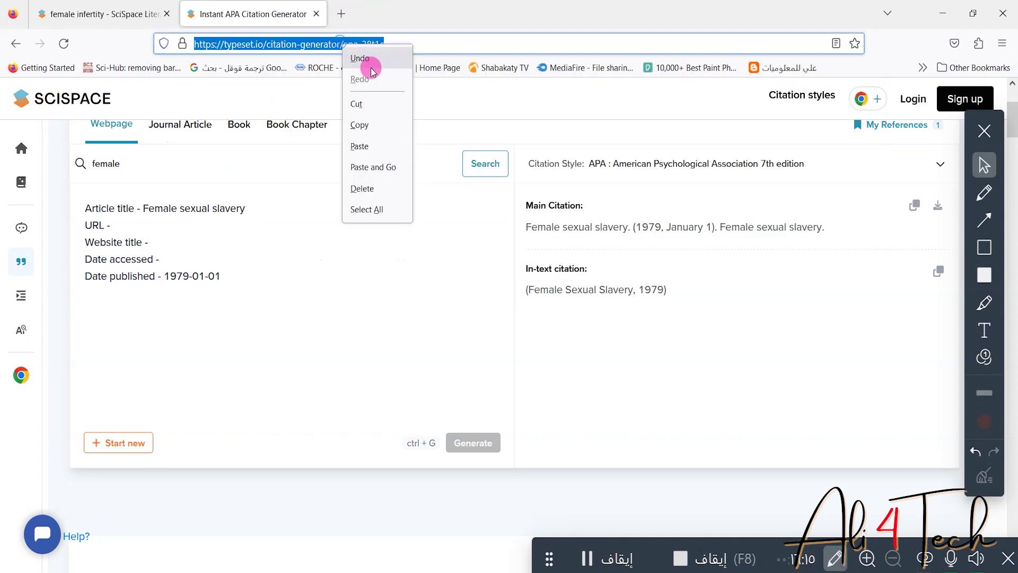
left_click(141, 159)
right_click(149, 161)
- Search with the copied oligomenorrhea paragraph instead and select the result "Effect of pregneninolone on the menstrual cycle of adolescent girls with oligomenorrhea or amenorrhea"
double_click(107, 162)
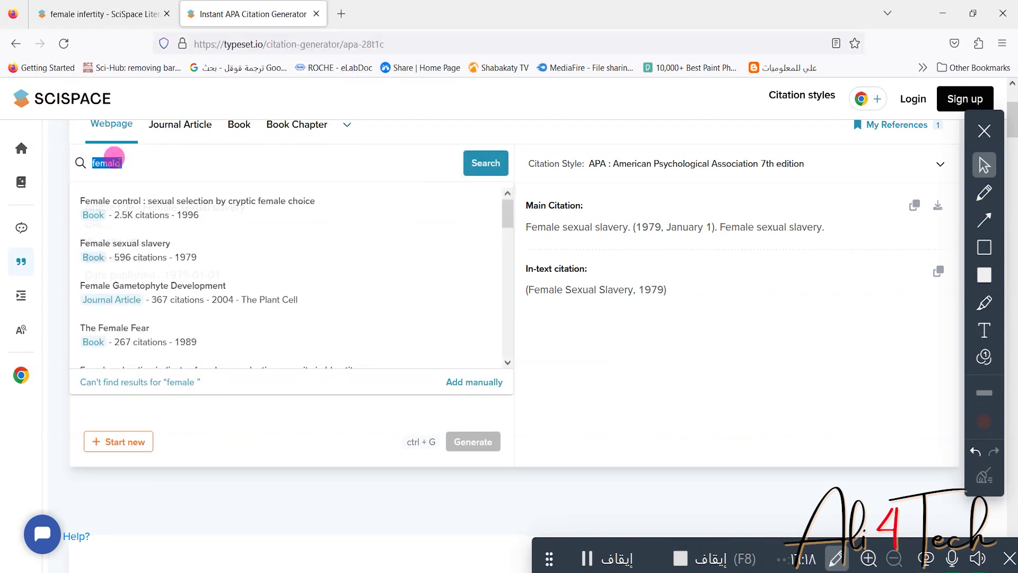
right_click(121, 165)
left_click(171, 266)
left_click(466, 159)
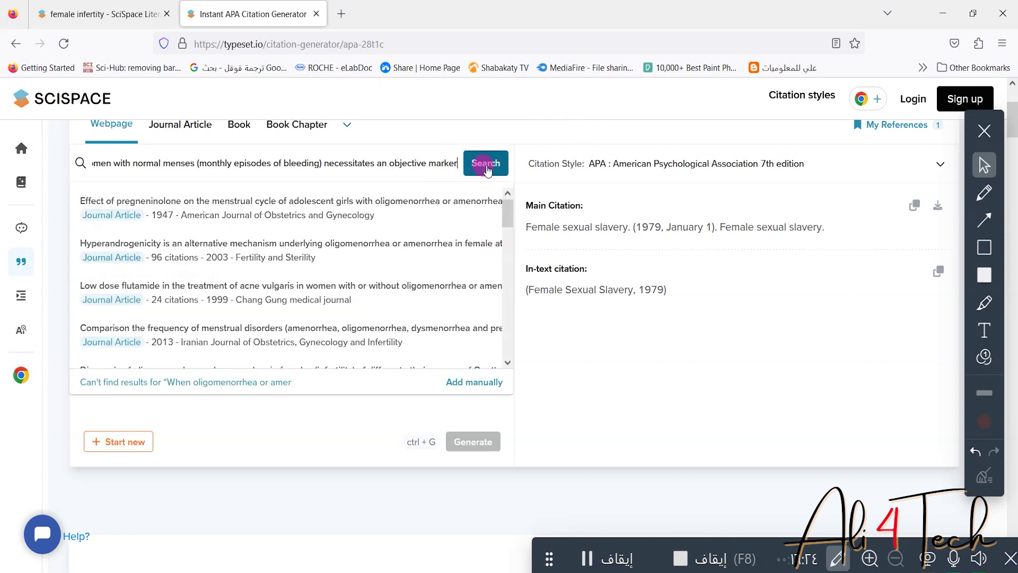
left_click(185, 207)
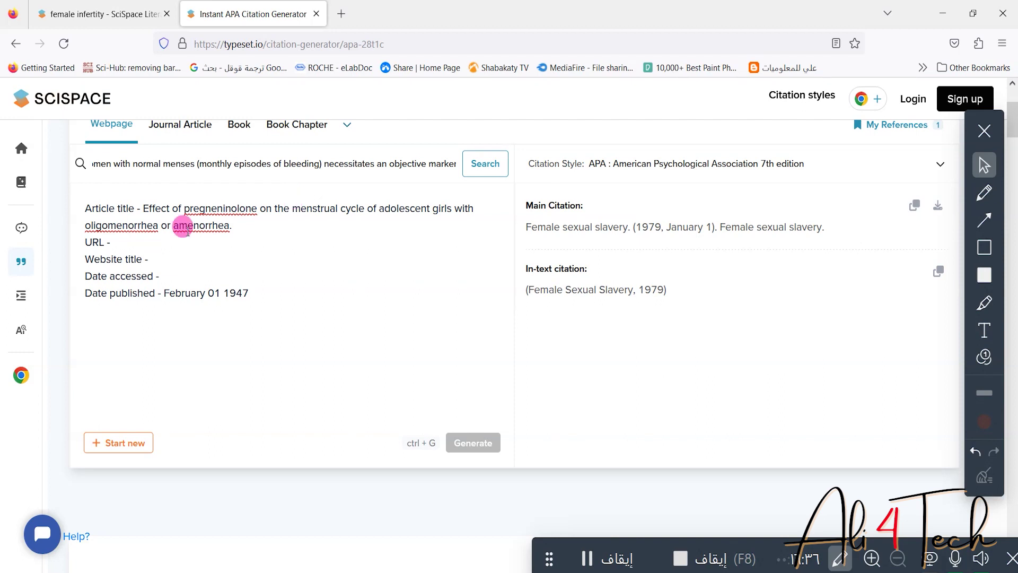
- Open the AI Detector tool and look over its text input area
mouse_move(21, 294)
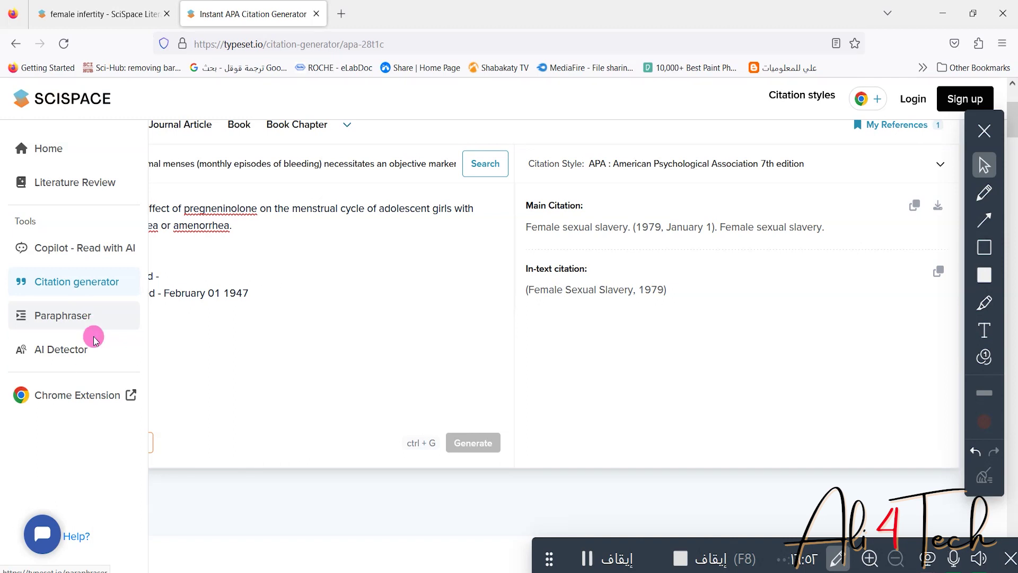
left_click(77, 357)
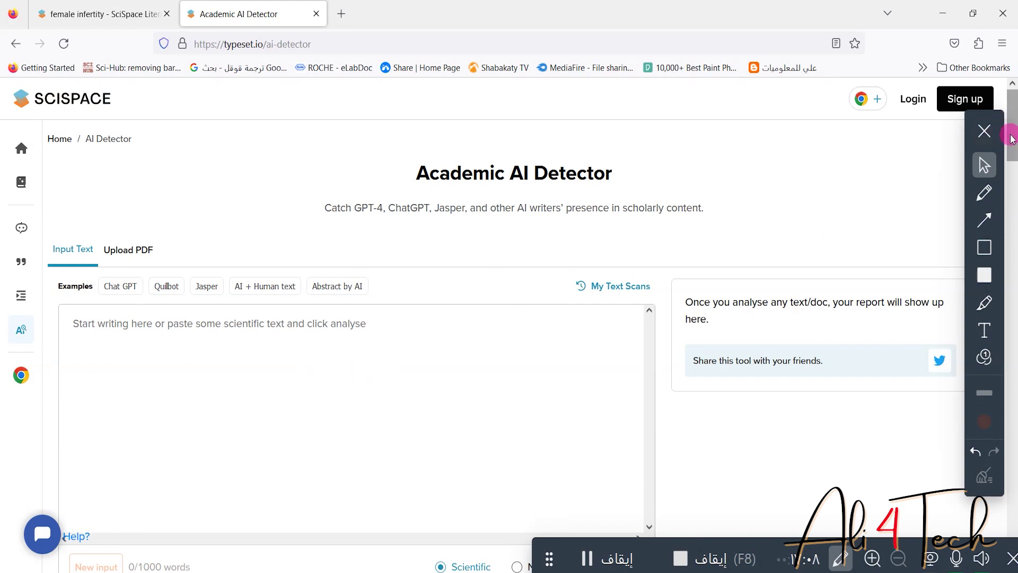
mouse_move(355, 572)
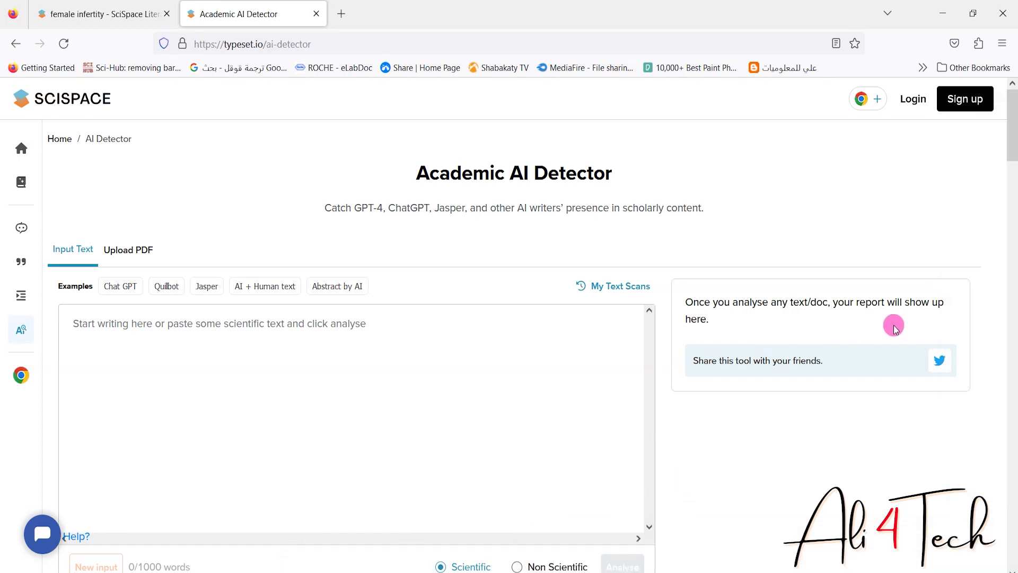
left_click_drag(1014, 146, 1014, 171)
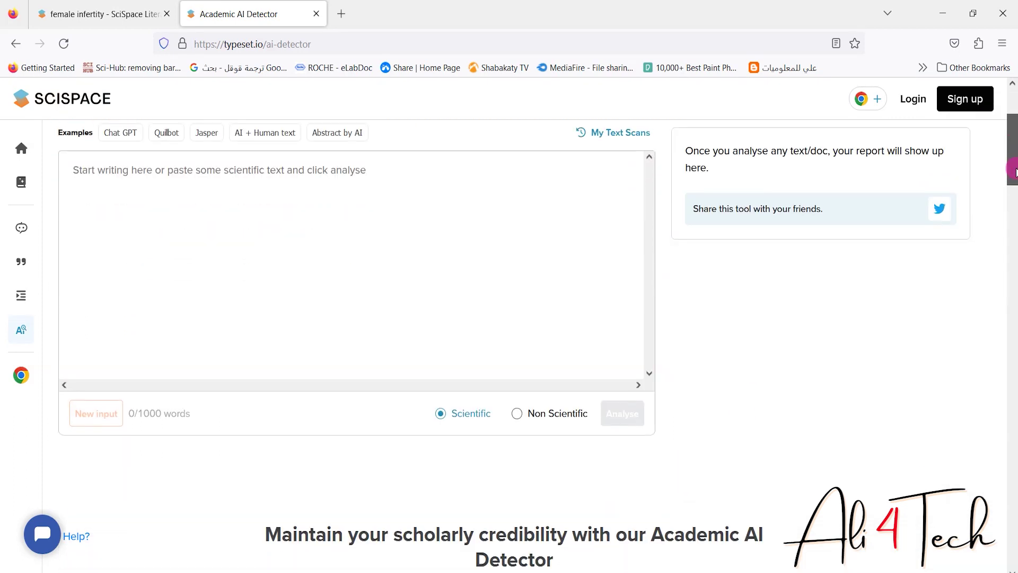
scroll(1015, 171, "up", 2)
- Upload the file ojsadmin,+42.pdf to the AI Detector, analyse it and review the detection report
left_click(132, 205)
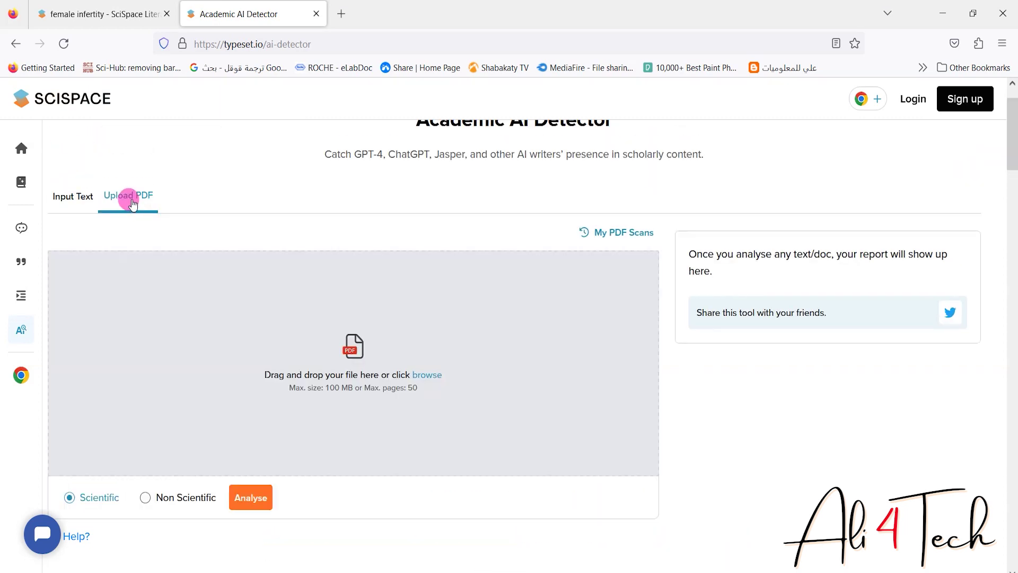
left_click(402, 356)
left_click(165, 117)
left_click(384, 323)
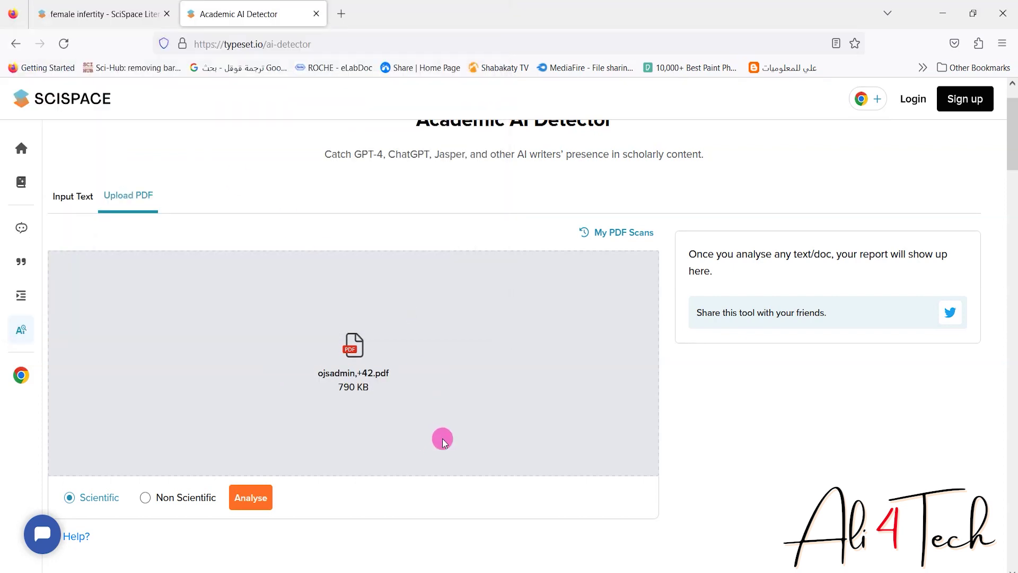
left_click(240, 497)
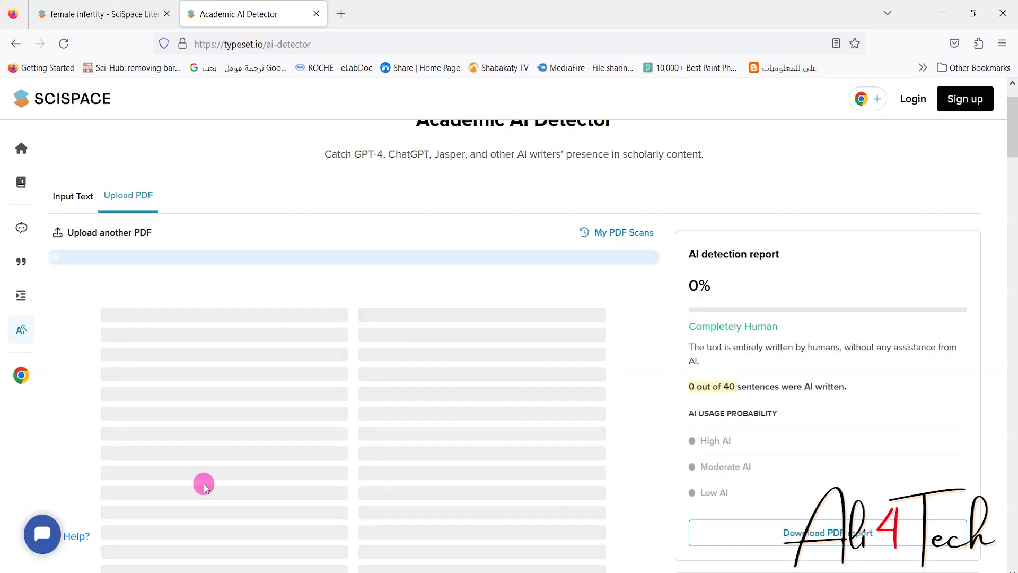
scroll(204, 483, "up", 1)
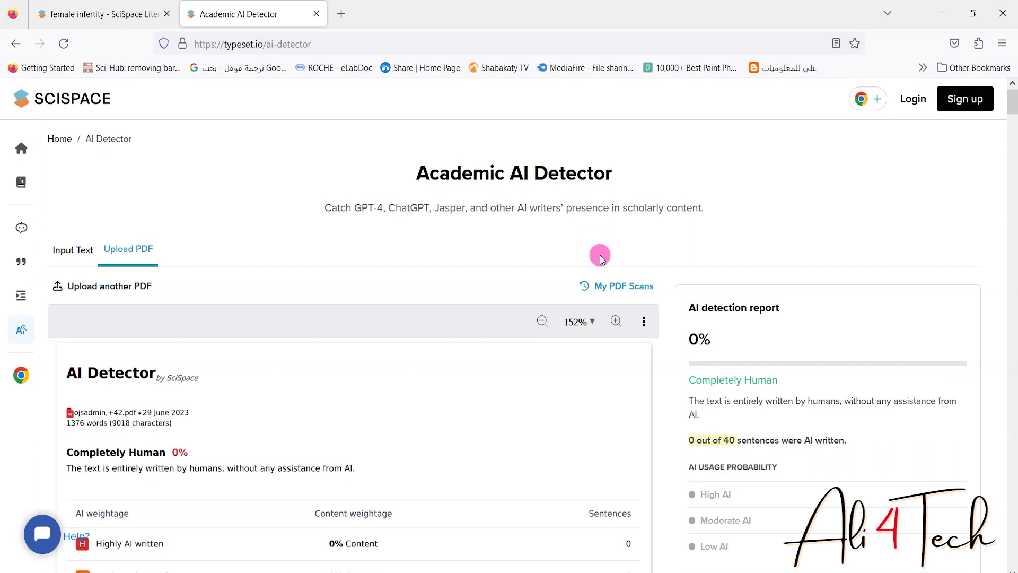
left_click_drag(1013, 104, 1014, 120)
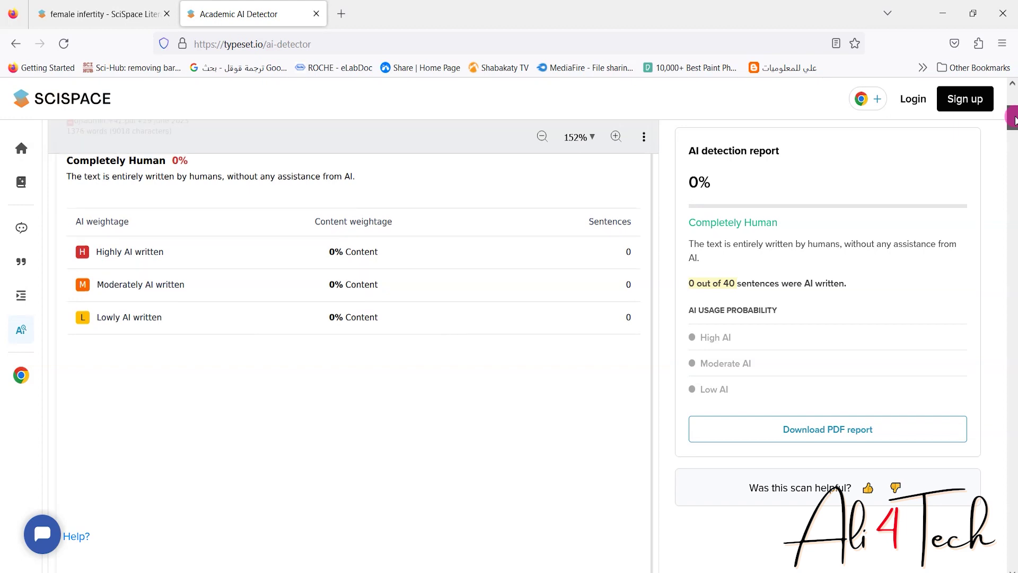
left_click_drag(1014, 120, 1014, 91)
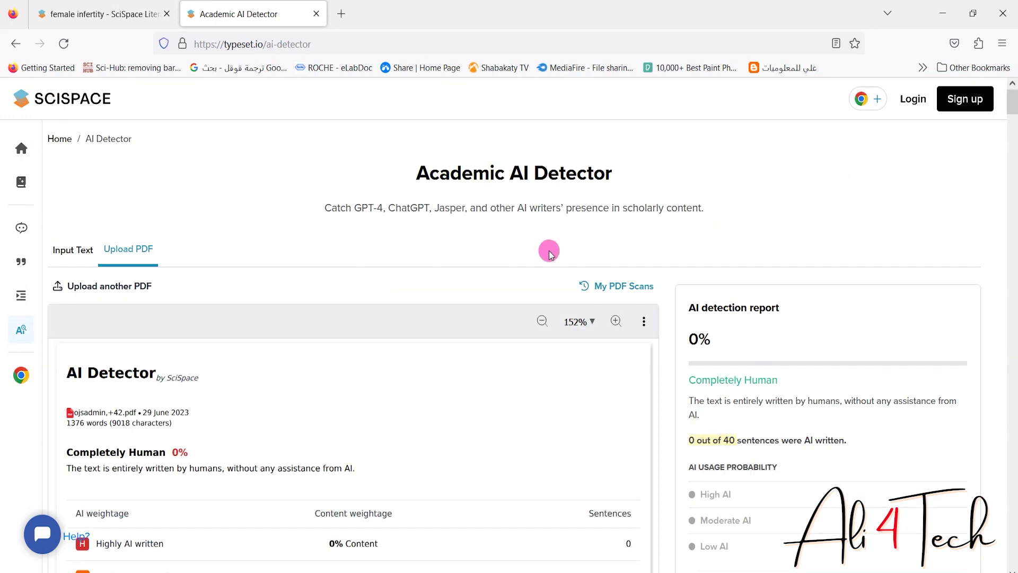